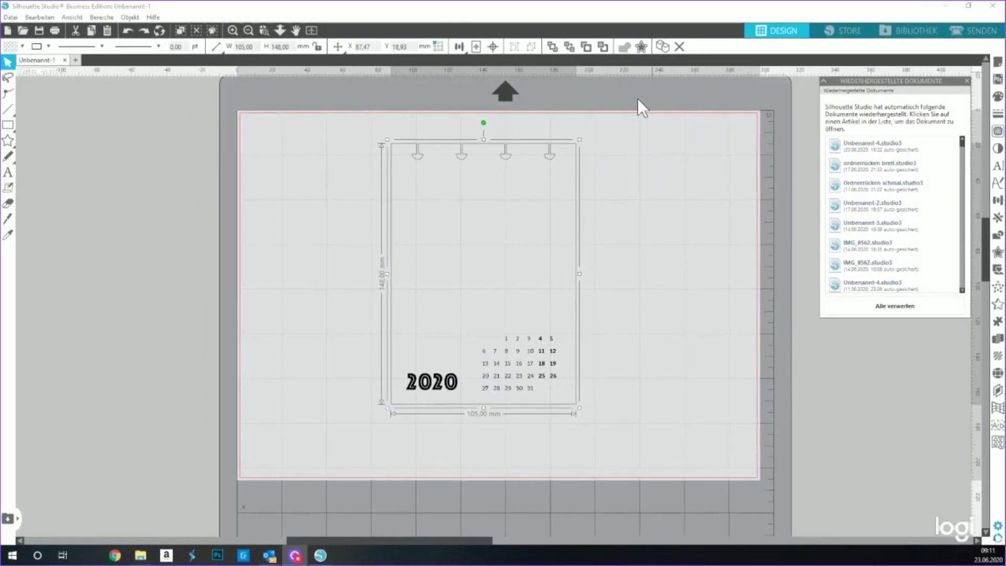
# - Delete the calendar page outline with its four hanger shapes, keeping the 2020 text and the date grid
pyautogui.click(597, 258)
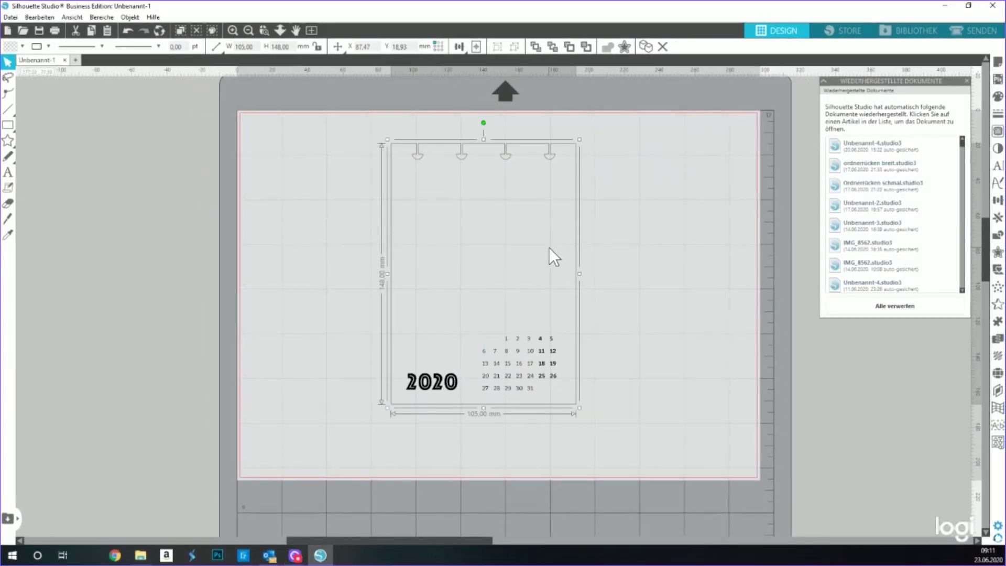
pyautogui.press('Delete')
# - Draw a rectangle about 72 by 78 mm in the upper-left area of the page
pyautogui.click(11, 126)
pyautogui.click(21, 125)
pyautogui.moveTo(267, 164)
pyautogui.mouseDown()
pyautogui.moveTo(320, 290)
pyautogui.moveTo(401, 308)
pyautogui.mouseUp()
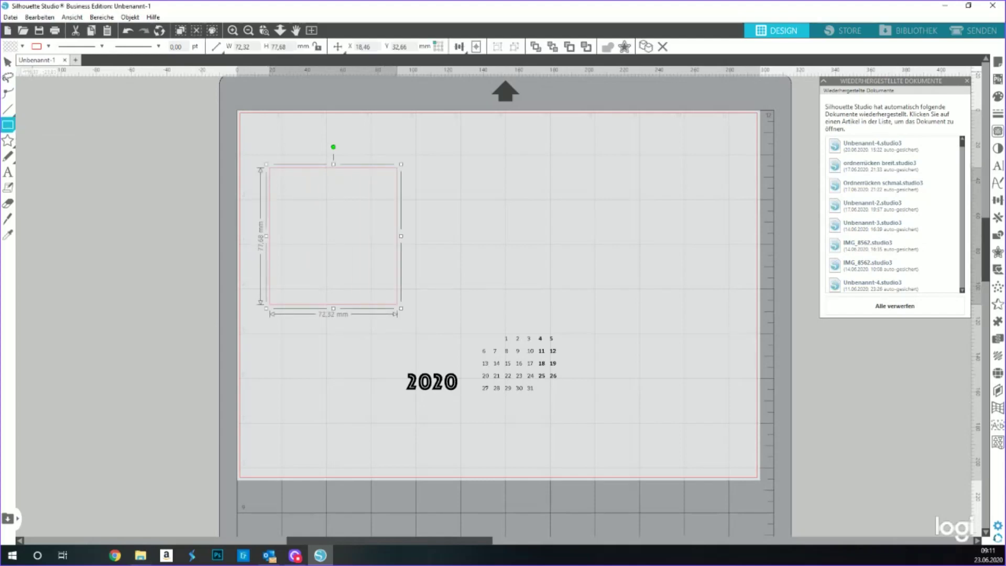
# - Set the rectangle's size to 140 by 140 mm and move it so it encloses the 2020 text and date grid
pyautogui.press('v')
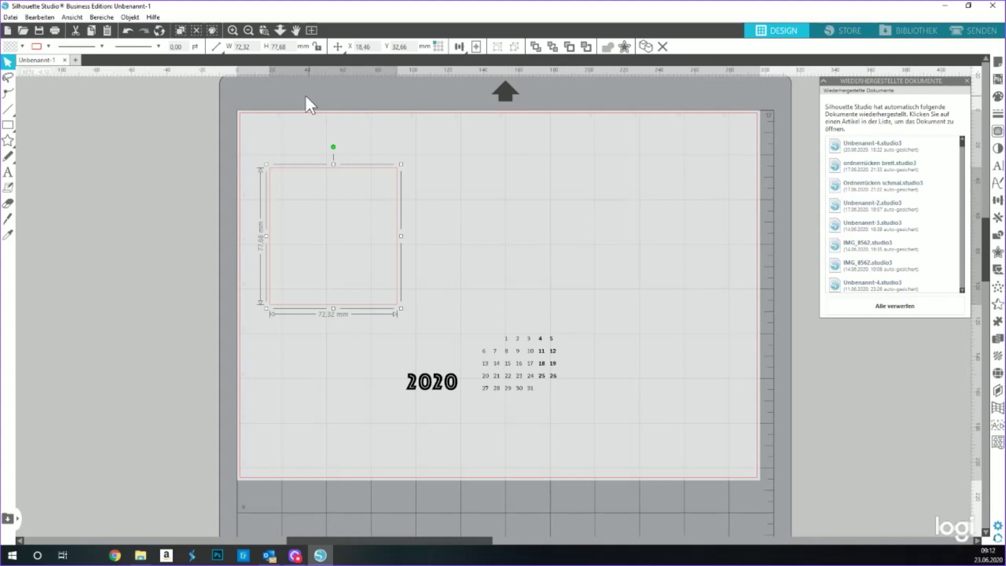
pyautogui.click(221, 44)
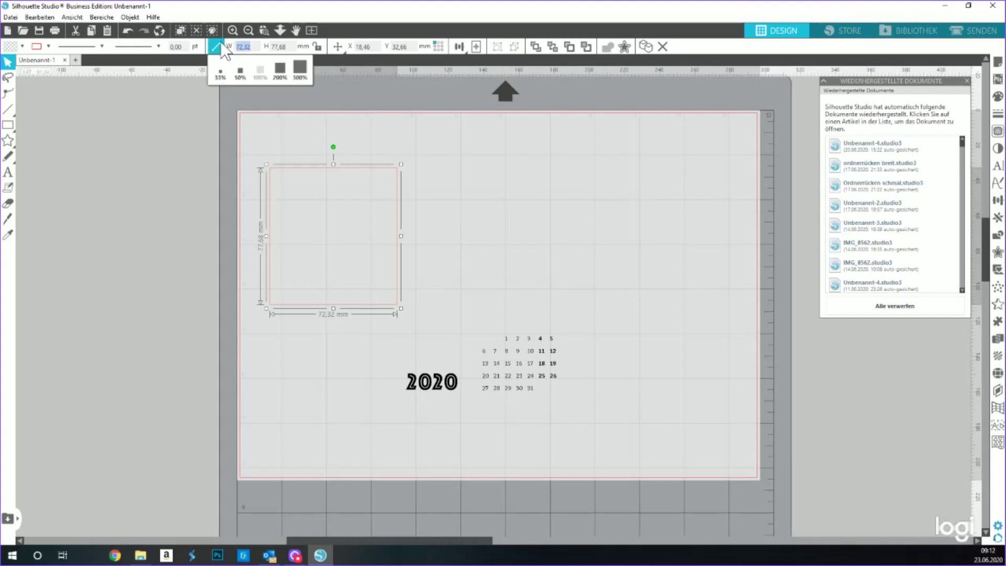
pyautogui.write('140')
pyautogui.press('Tab')
pyautogui.write('140')
pyautogui.press('Return')
pyautogui.moveTo(267, 362); pyautogui.dragTo(404, 418)
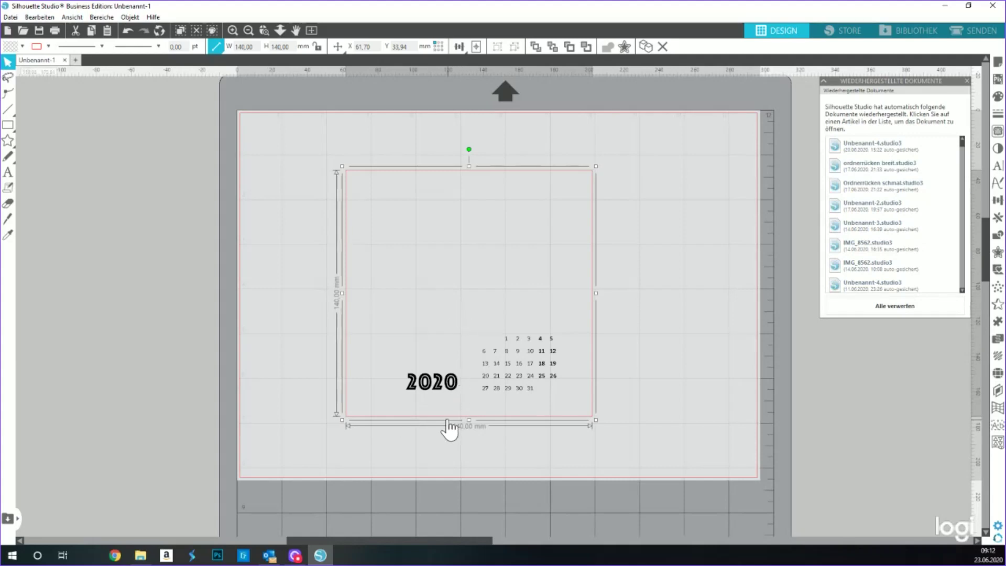
# - Delete the outlined 2020 text inside the square
pyautogui.click(445, 385)
pyautogui.press('Delete')
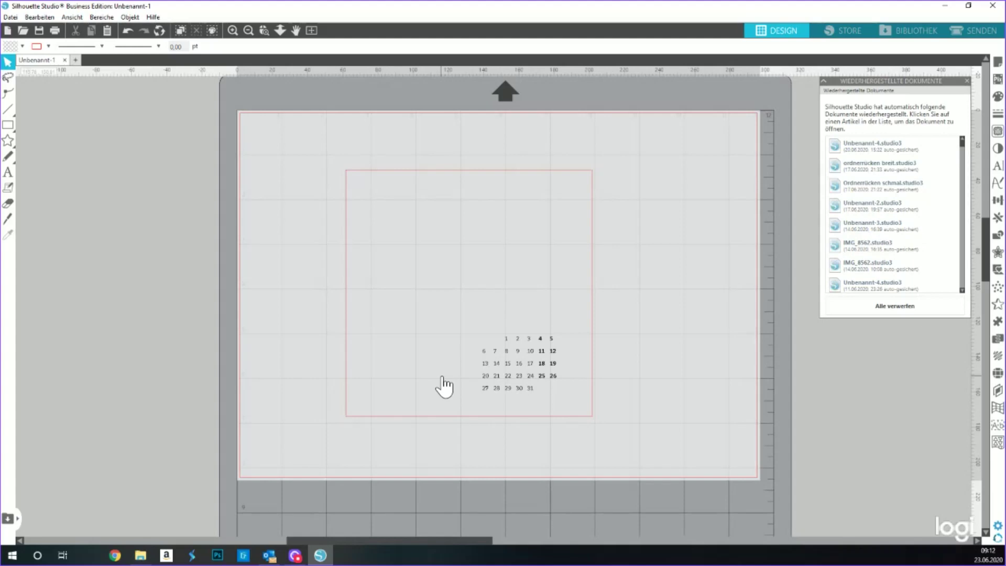
# - Draw a second rectangle beside the mat and set its size to 100 mm wide and 70.5 mm high
pyautogui.click(8, 125)
pyautogui.moveTo(77, 178); pyautogui.dragTo(189, 276)
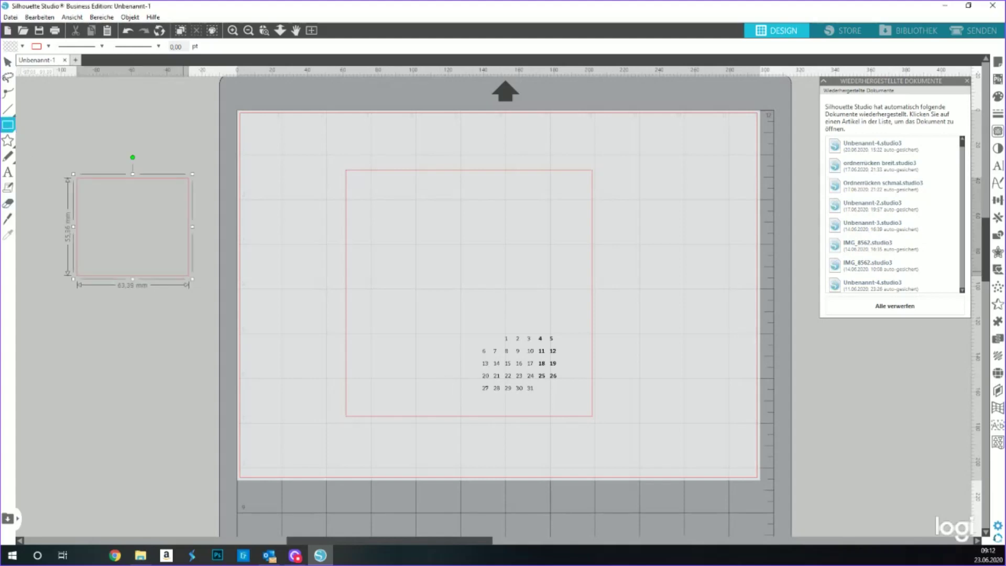
pyautogui.click(233, 46)
pyautogui.write('10')
pyautogui.press('Return')
pyautogui.press('Tab')
pyautogui.write('905')
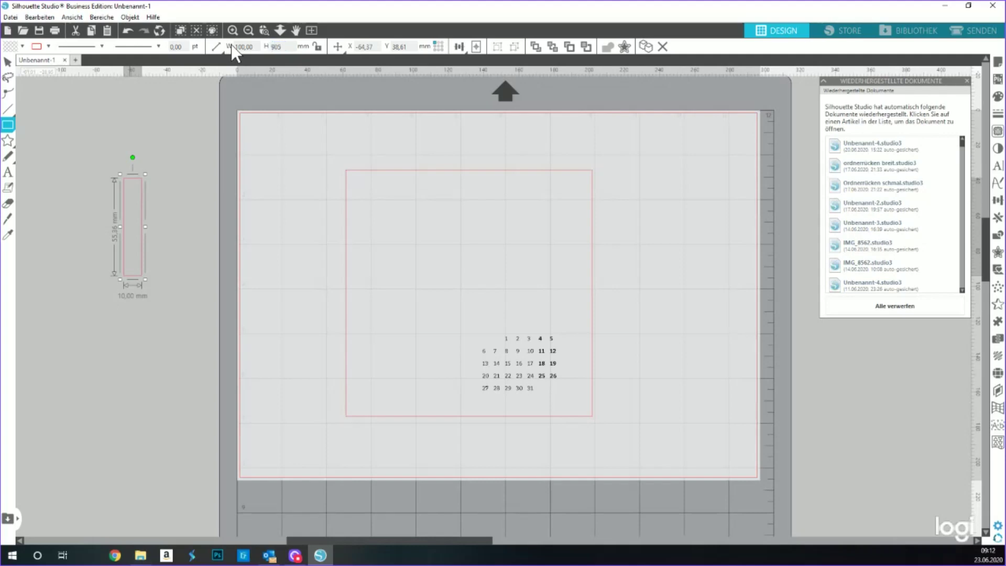
pyautogui.press('Return')
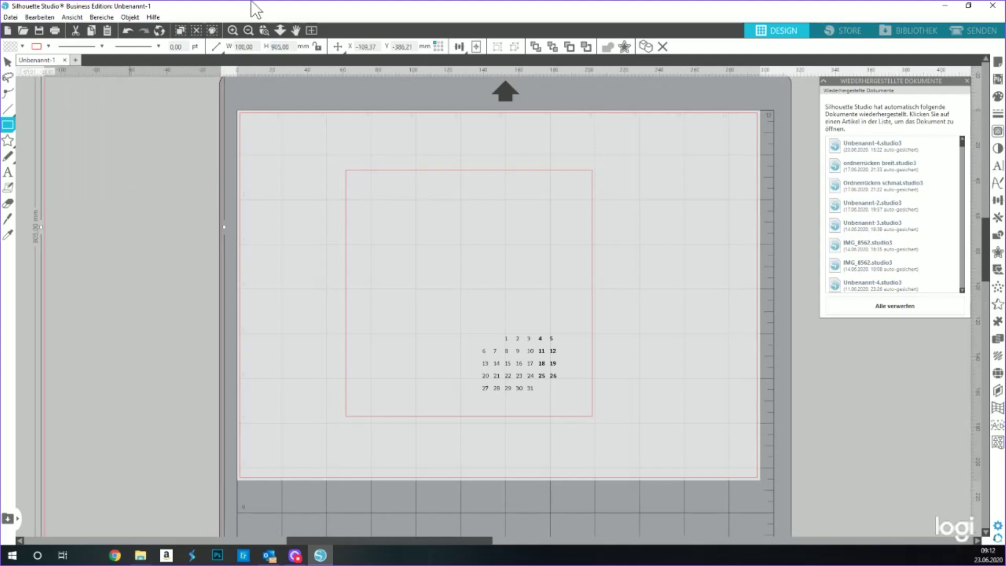
pyautogui.write('90,5')
pyautogui.press('Return')
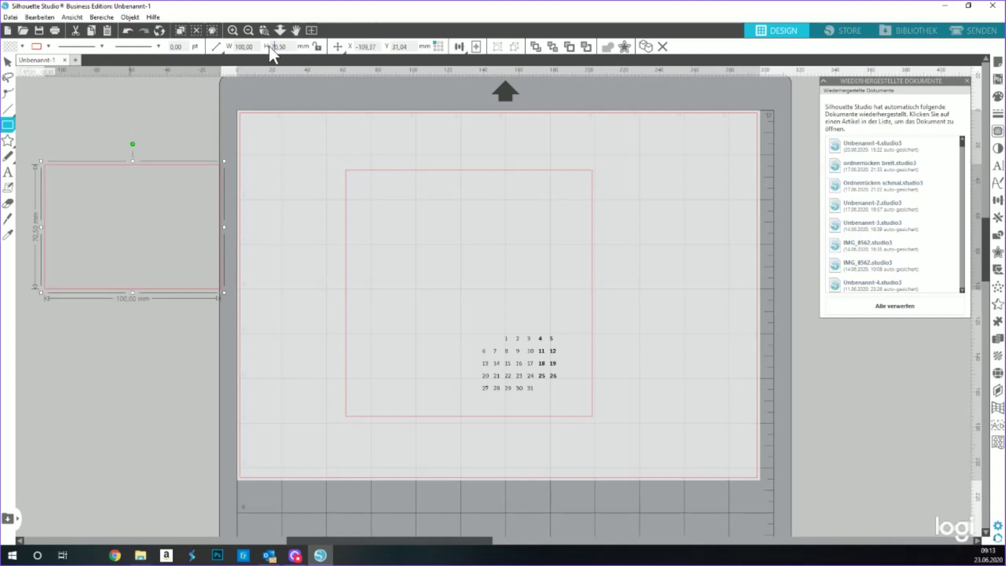
pyautogui.moveTo(116, 313); pyautogui.dragTo(134, 366)
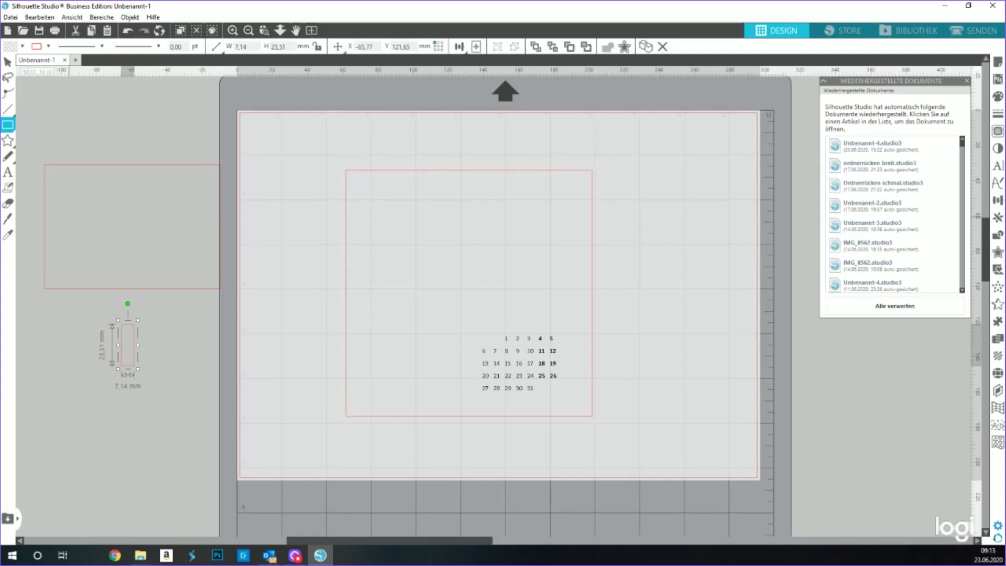
pyautogui.click(8, 61)
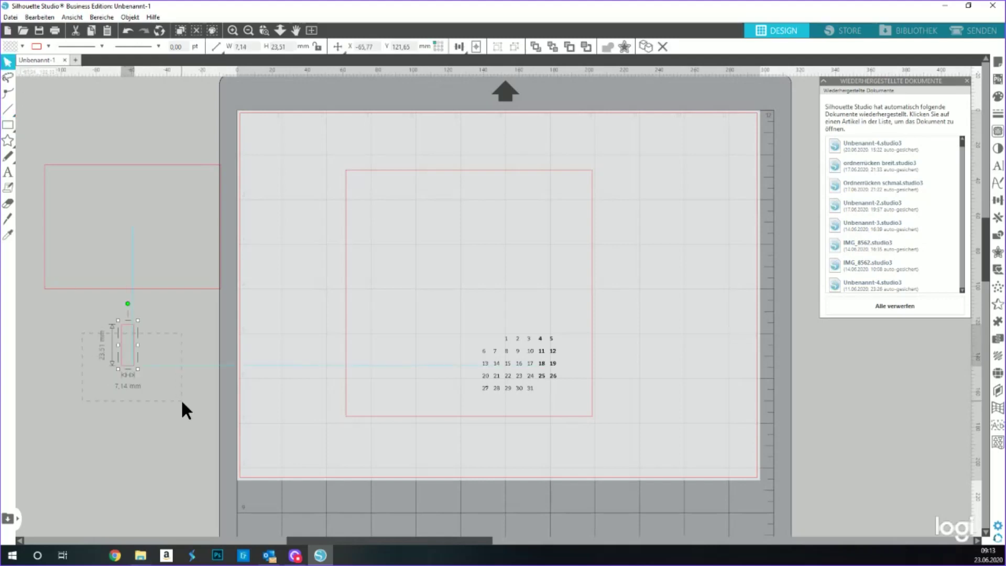
pyautogui.press('Delete')
# - Move the 100 by 70.5 mm rectangle into the square, above the date grid
pyautogui.moveTo(115, 289); pyautogui.dragTo(443, 318)
pyautogui.click(8, 141)
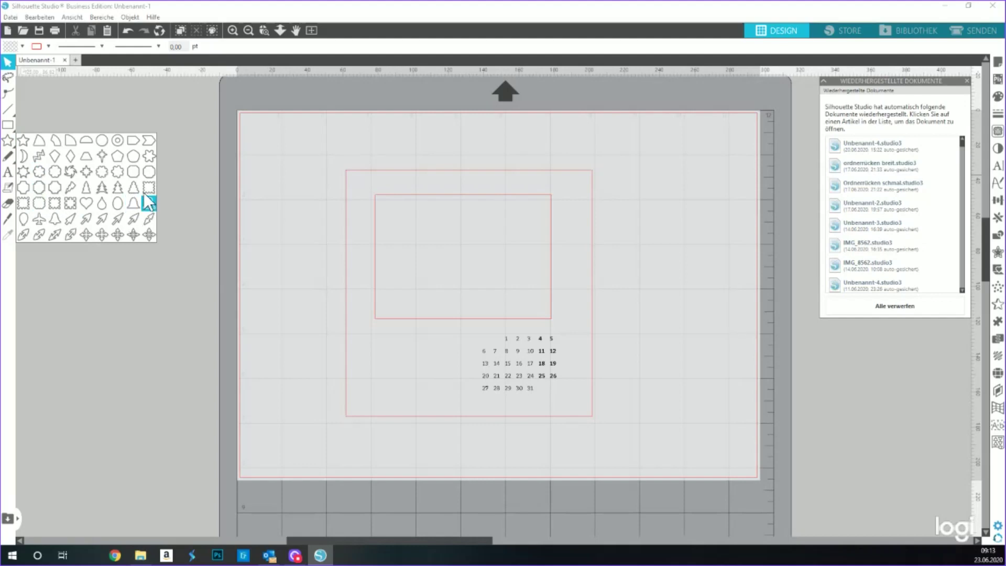
pyautogui.click(126, 306)
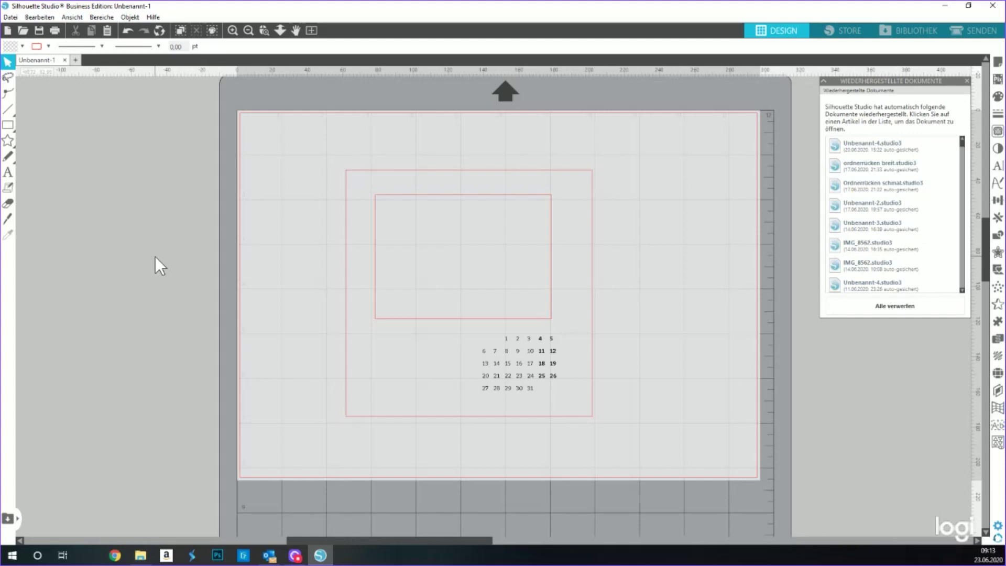
pyautogui.click(8, 128)
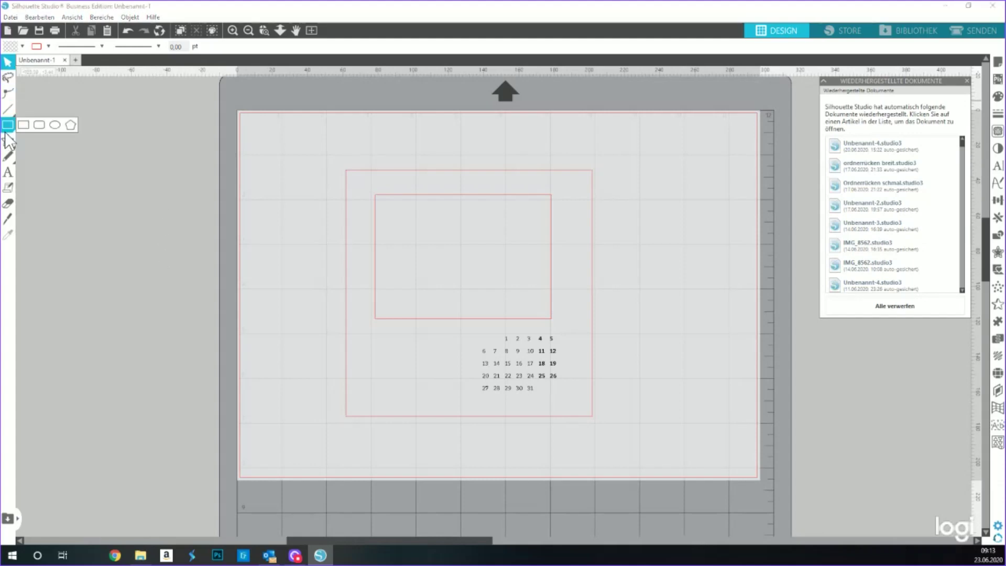
# - Add an outer offset of 2 mm with square corners around the 100 by 70.5 mm rectangle
pyautogui.click(365, 255)
pyautogui.click(374, 259)
pyautogui.click(373, 258)
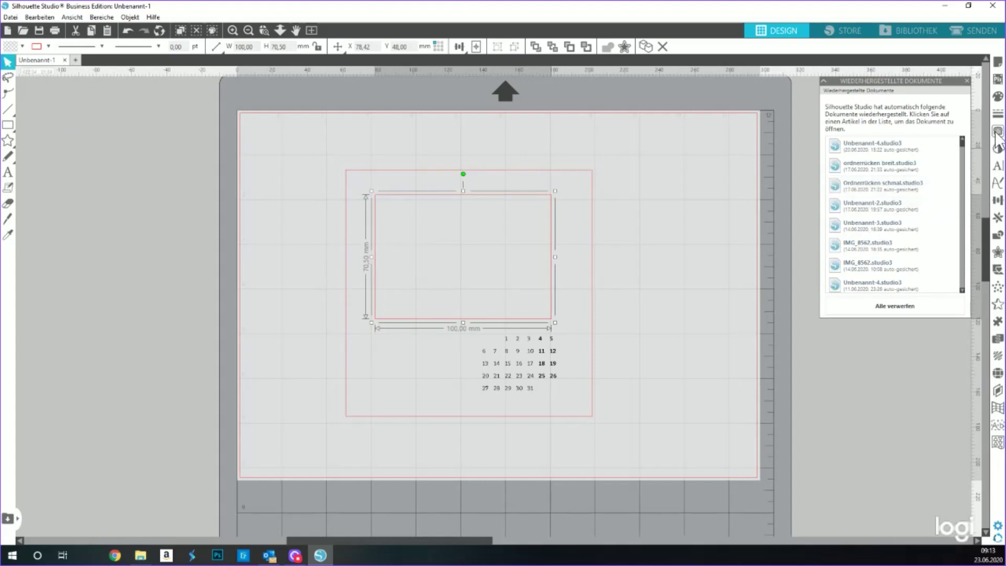
pyautogui.click(998, 255)
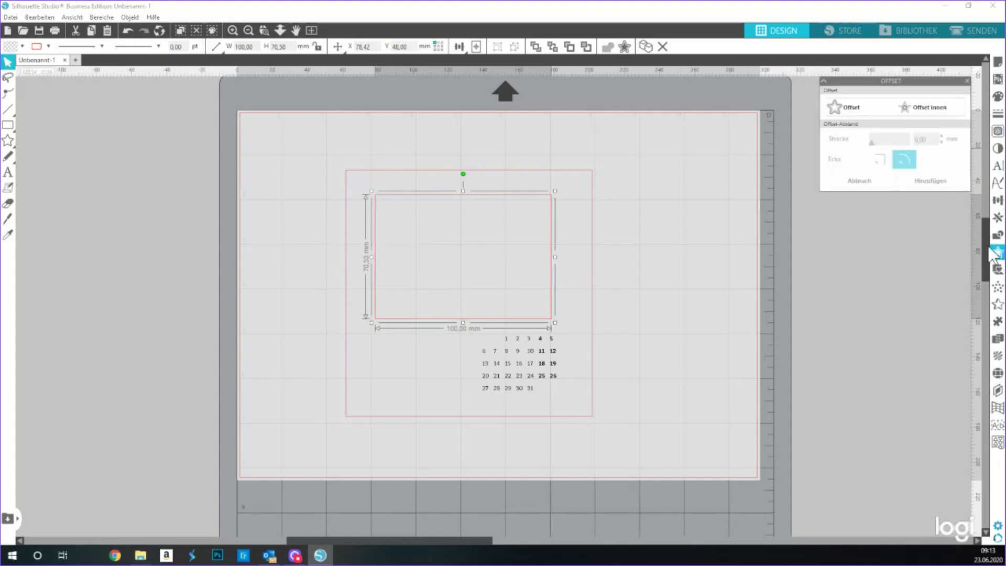
pyautogui.click(853, 103)
pyautogui.click(880, 161)
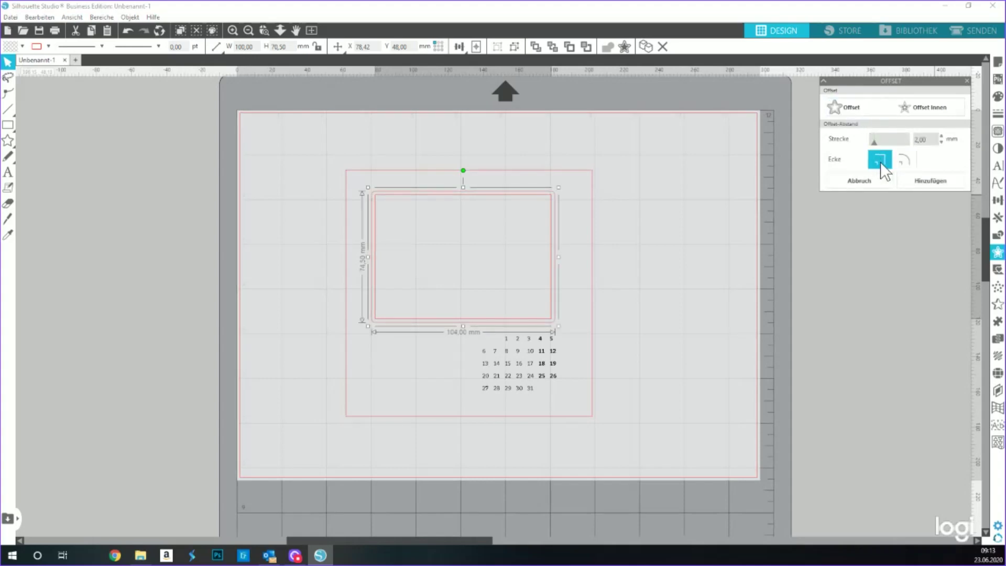
pyautogui.click(903, 162)
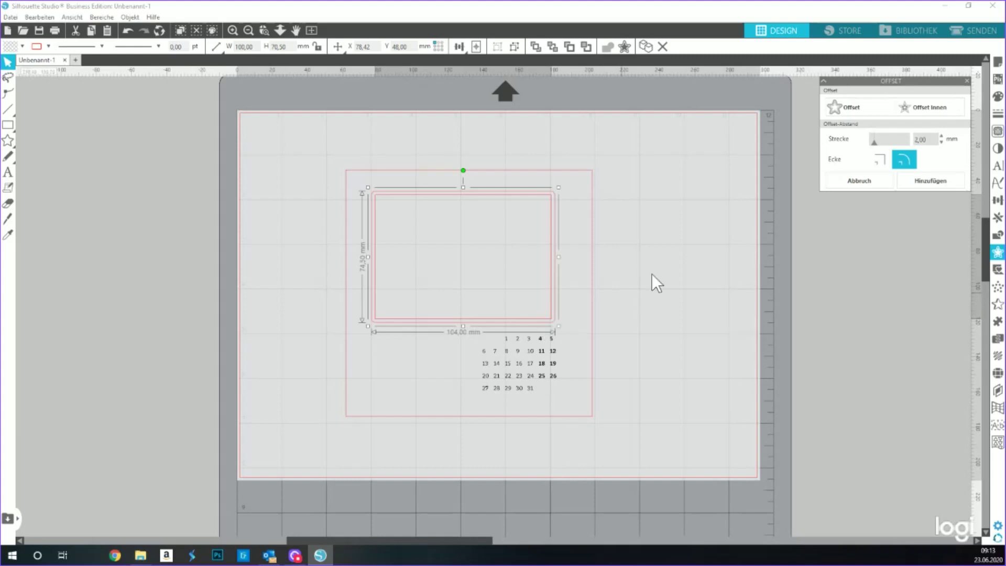
pyautogui.click(880, 160)
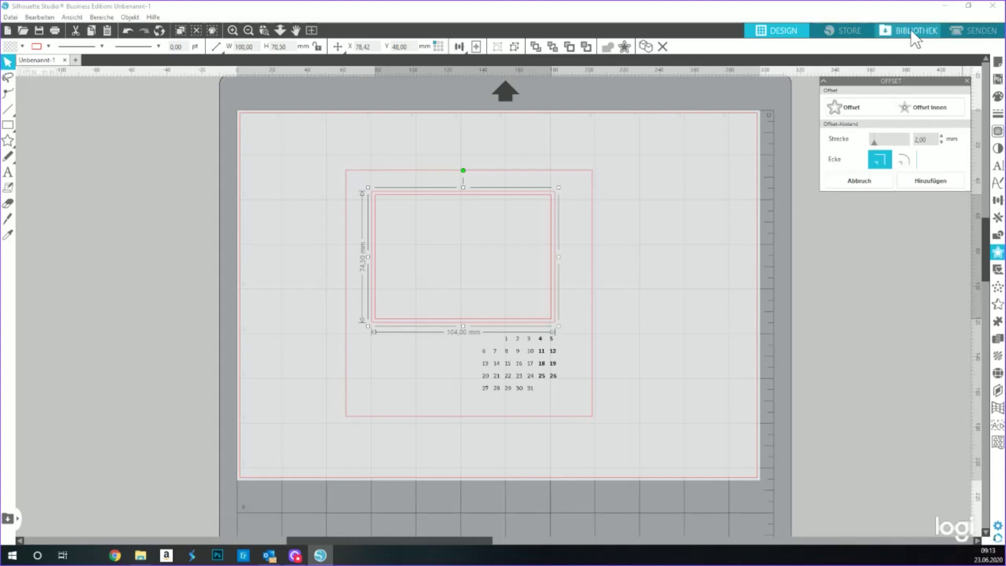
# - Combine the inner rectangle and its offset outline into a compound path to form a frame
pyautogui.moveTo(388, 189); pyautogui.dragTo(391, 215)
pyautogui.click(128, 30)
pyautogui.click(401, 314)
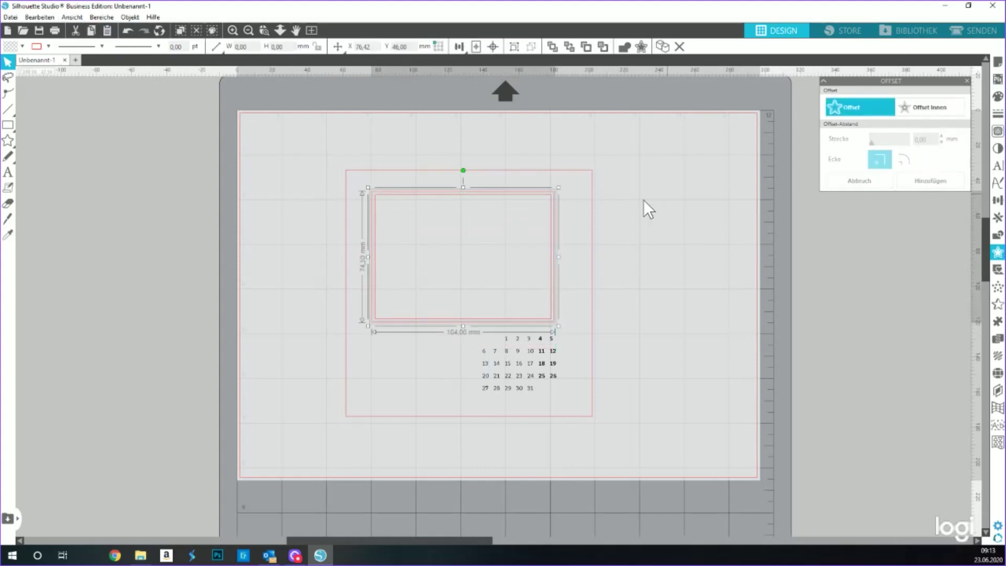
pyautogui.rightClick(550, 227)
pyautogui.click(585, 398)
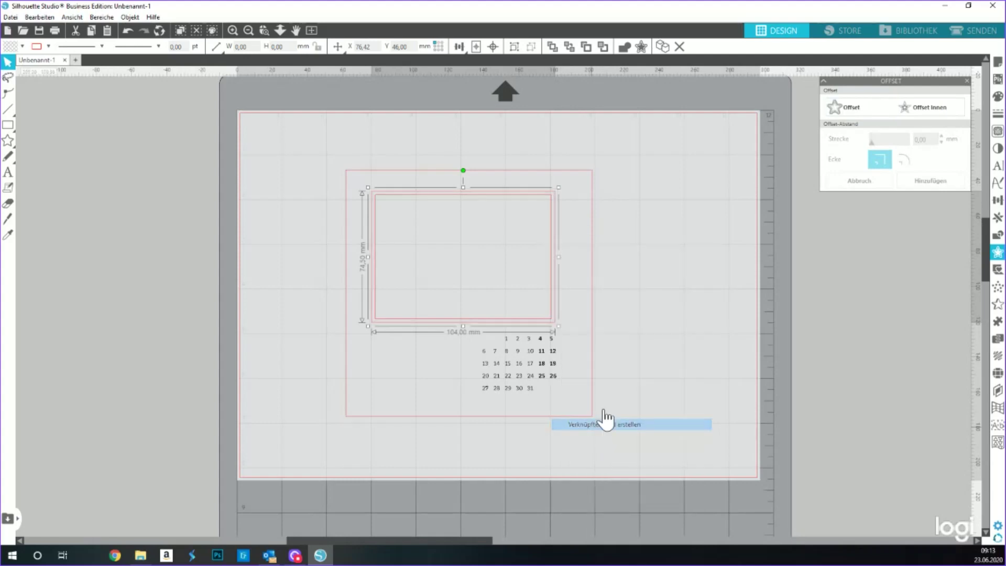
# - Fill the frame with the recently used dark burgundy colour
pyautogui.click(998, 97)
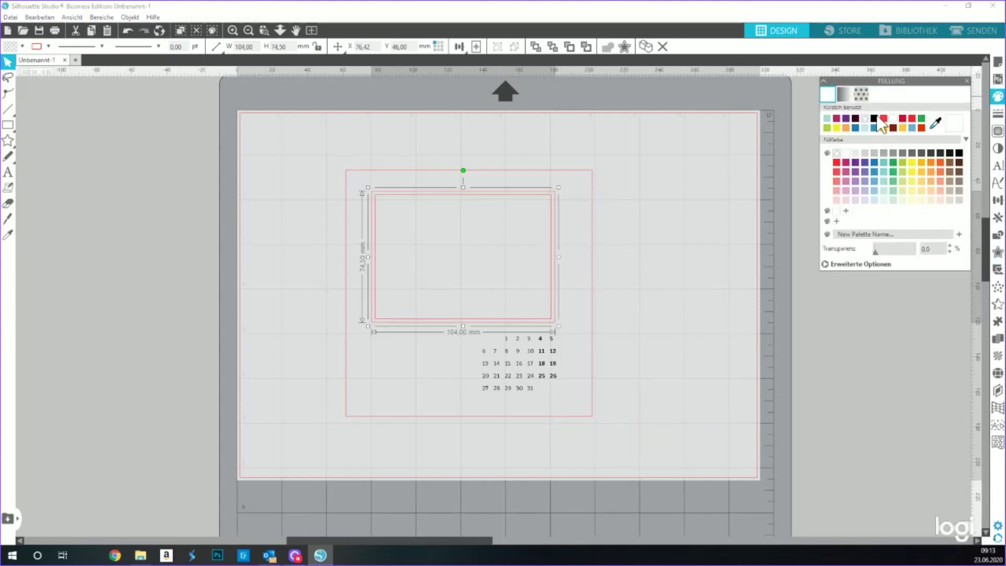
pyautogui.click(855, 118)
# - Try a purple pattern and the teak texture as the frame's fill, and restore the solid dark burgundy
pyautogui.click(861, 94)
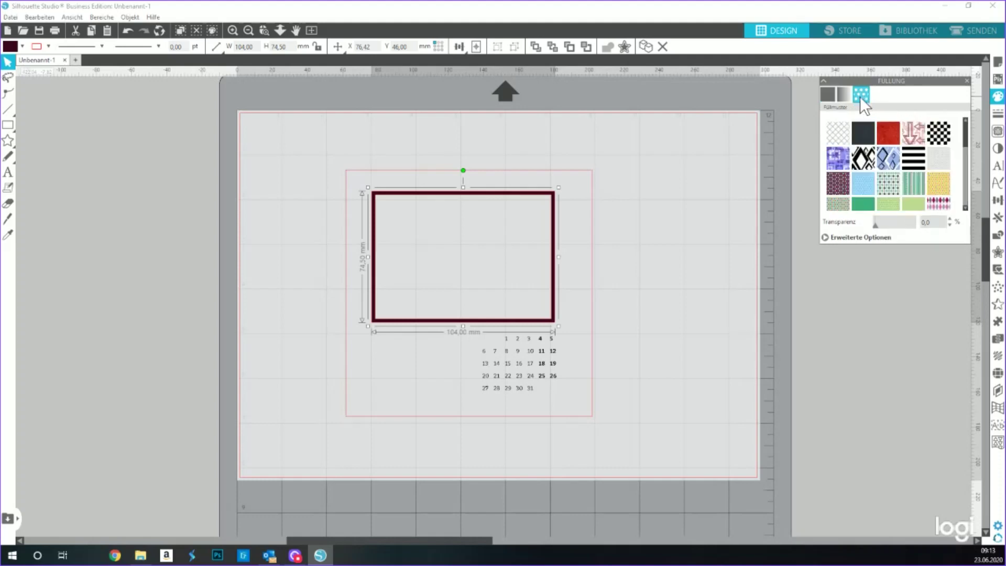
pyautogui.click(836, 157)
pyautogui.scroll(-5, 862, 184)
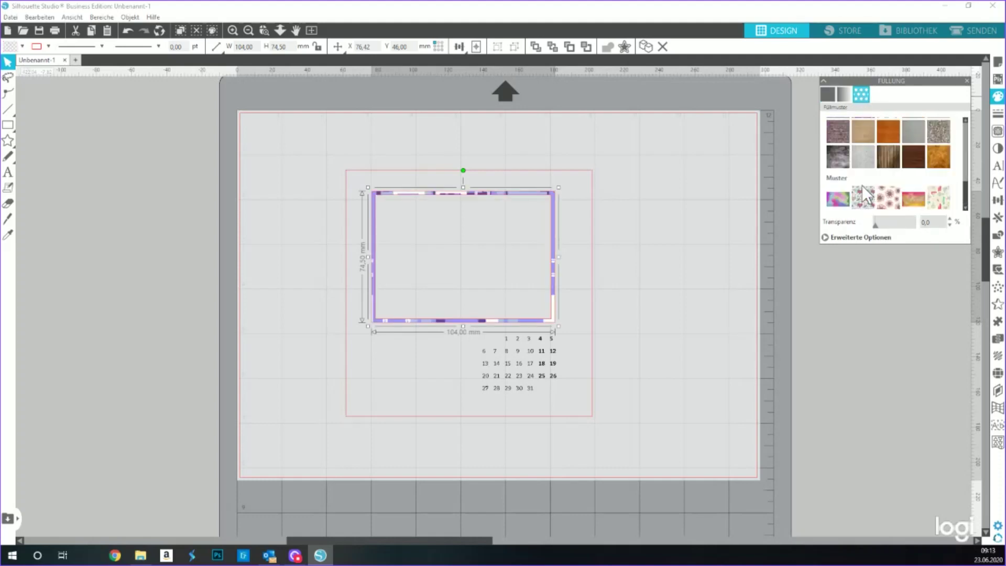
pyautogui.click(914, 158)
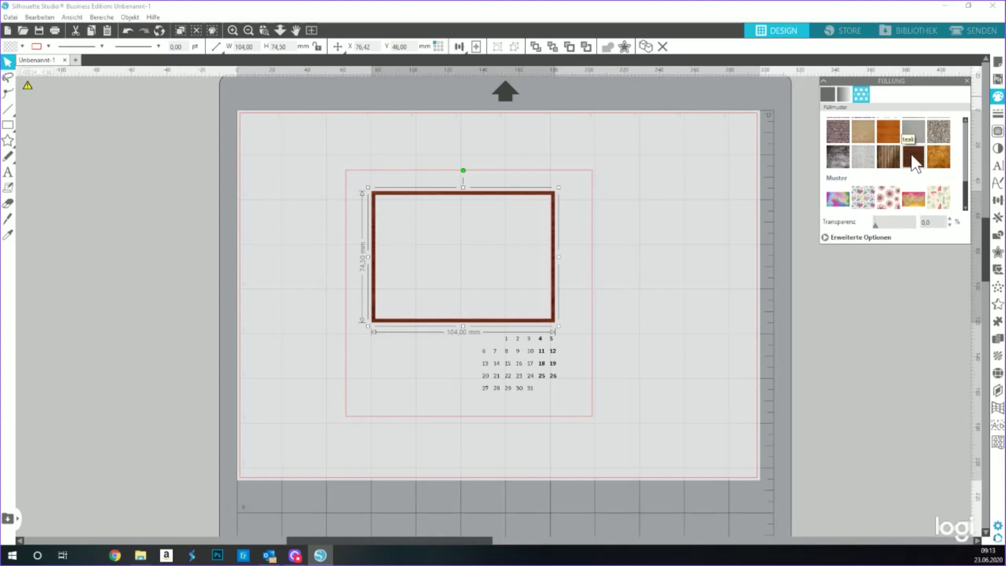
pyautogui.click(842, 152)
pyautogui.scroll(3, 842, 153)
pyautogui.click(827, 95)
pyautogui.click(828, 118)
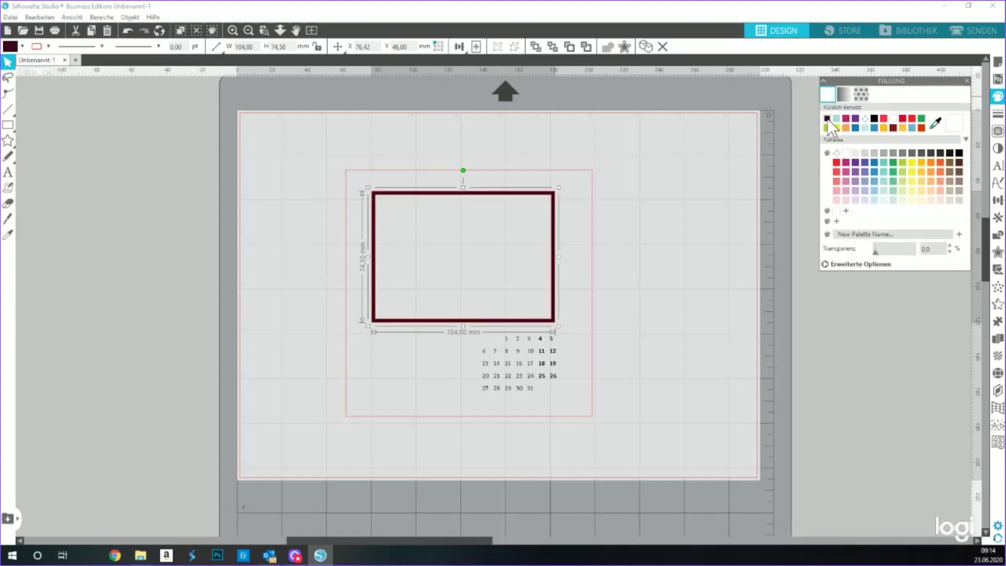
# - Set the frame's line colour to the same dark burgundy as its fill and deselect it
pyautogui.click(998, 113)
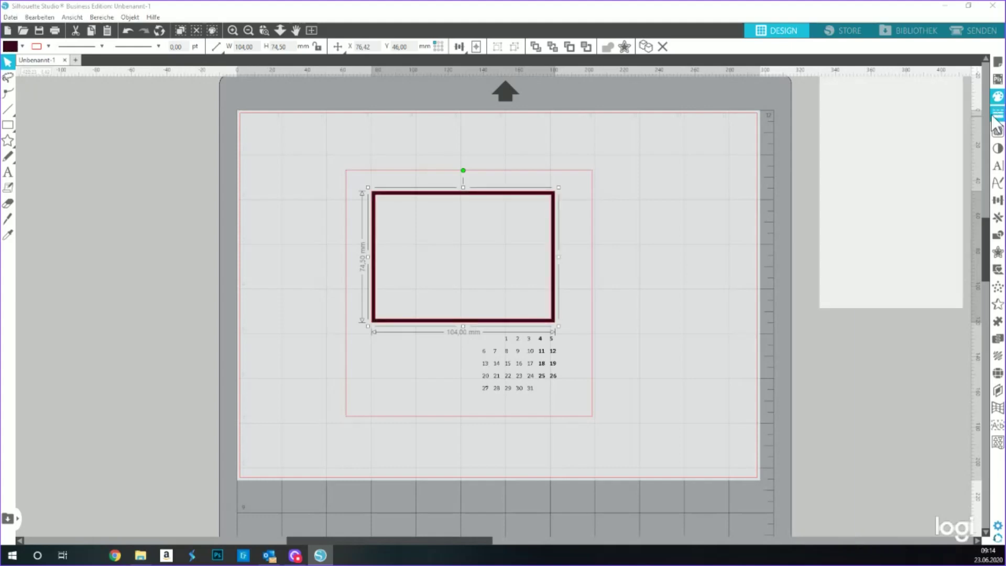
pyautogui.click(844, 95)
pyautogui.click(828, 119)
pyautogui.click(642, 260)
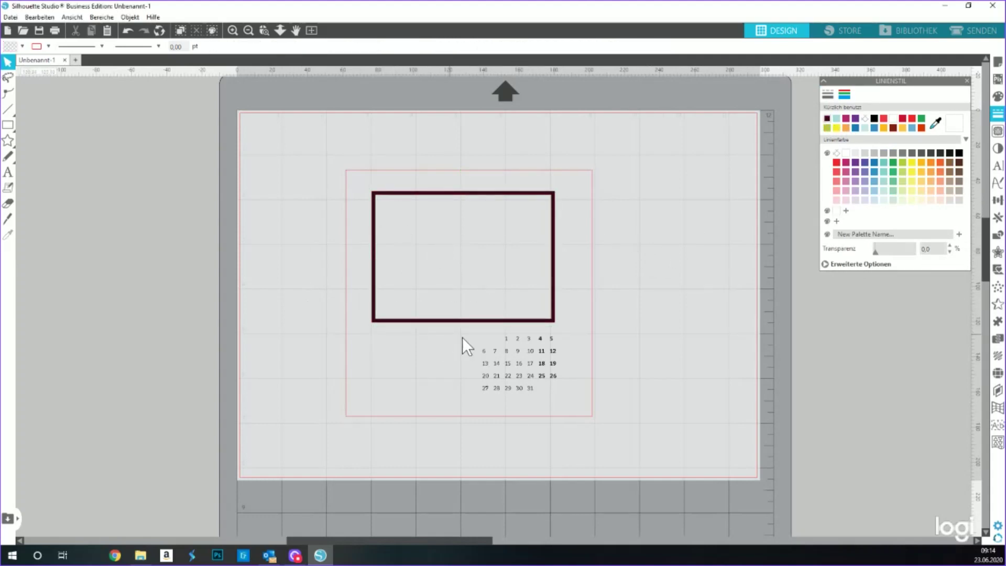
# - Move the date grid slightly farther down below the frame
pyautogui.moveTo(456, 336); pyautogui.dragTo(543, 378)
pyautogui.click(637, 340)
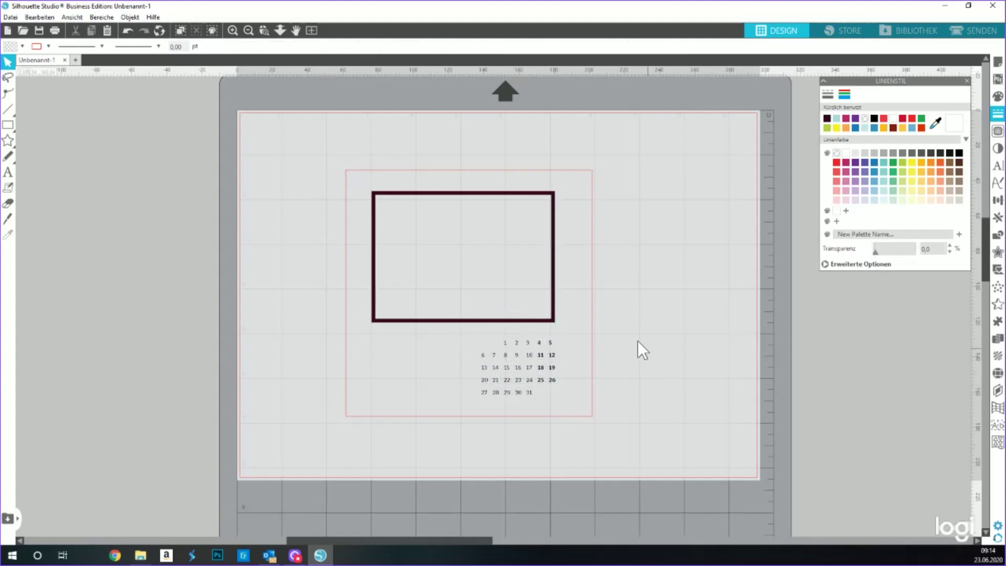
# - Add the text "Juli" with "2020" on a second line, beneath the frame and beside the date grid
pyautogui.click(9, 172)
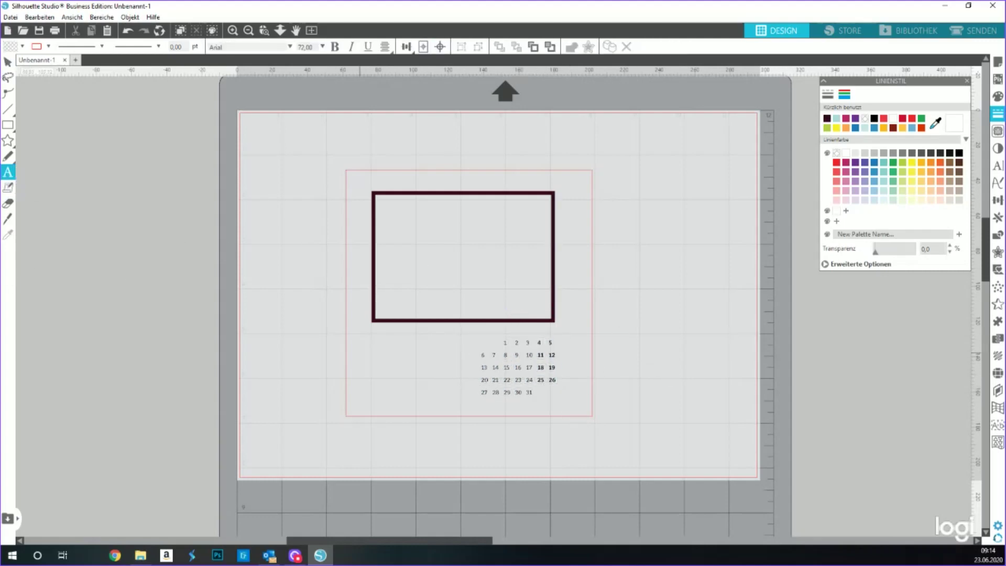
pyautogui.click(371, 365)
pyautogui.write('Juli')
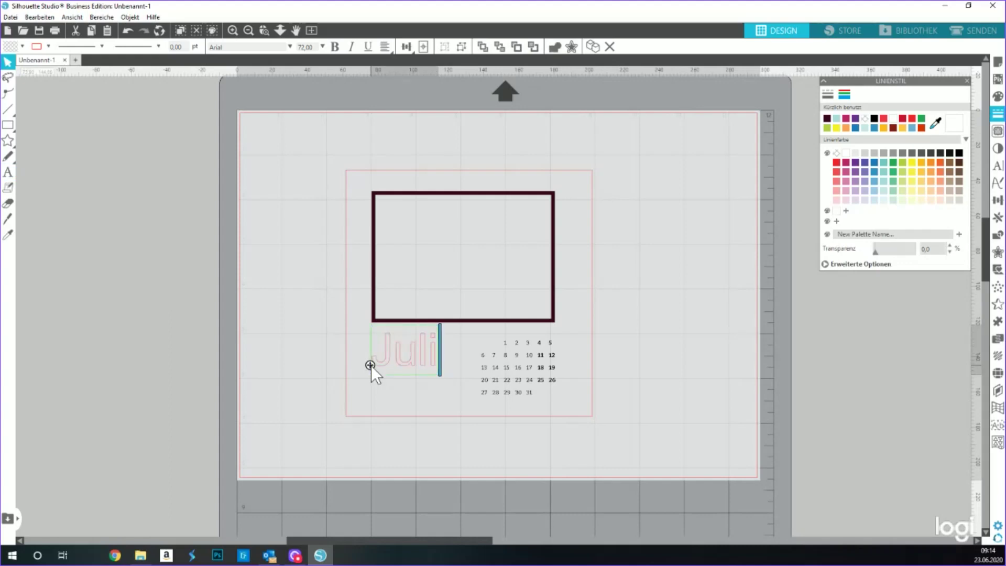
pyautogui.press('Return')
pyautogui.write('2020')
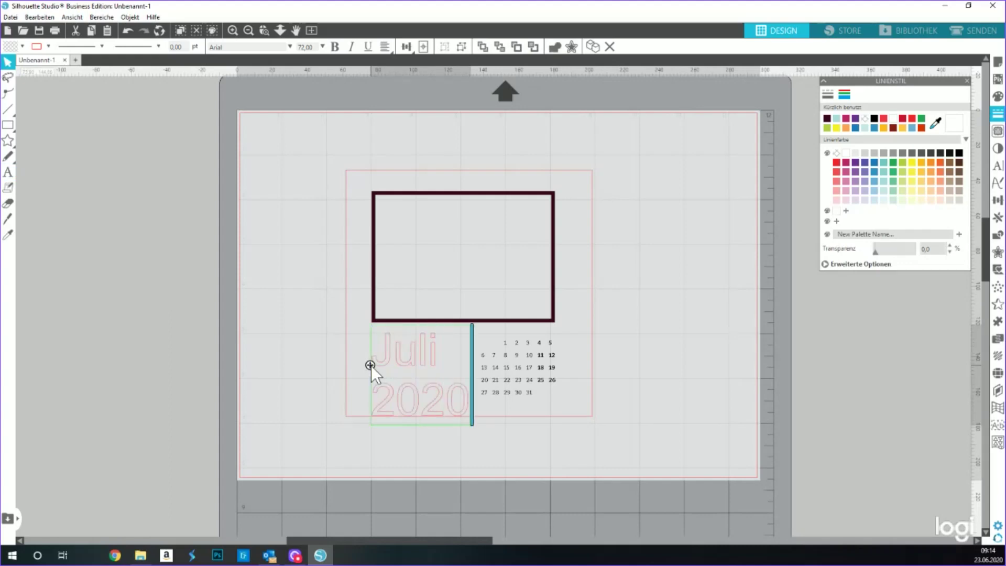
pyautogui.press('Return')
# - Change the "Juli 2020" text font to Everything Calligraphy, trying EVA first, and deselect the text
pyautogui.hotkey('shift', 'Up')
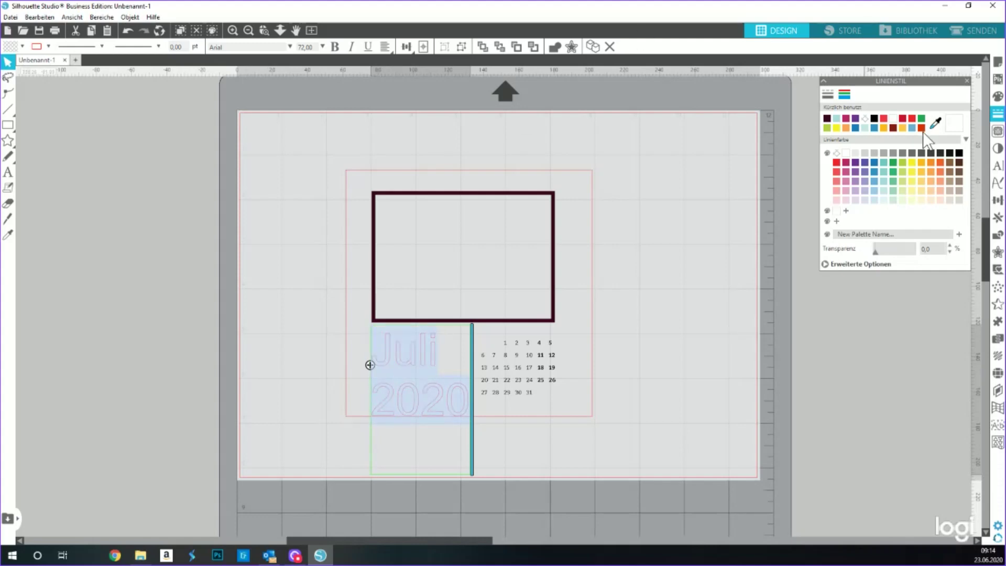
pyautogui.click(998, 165)
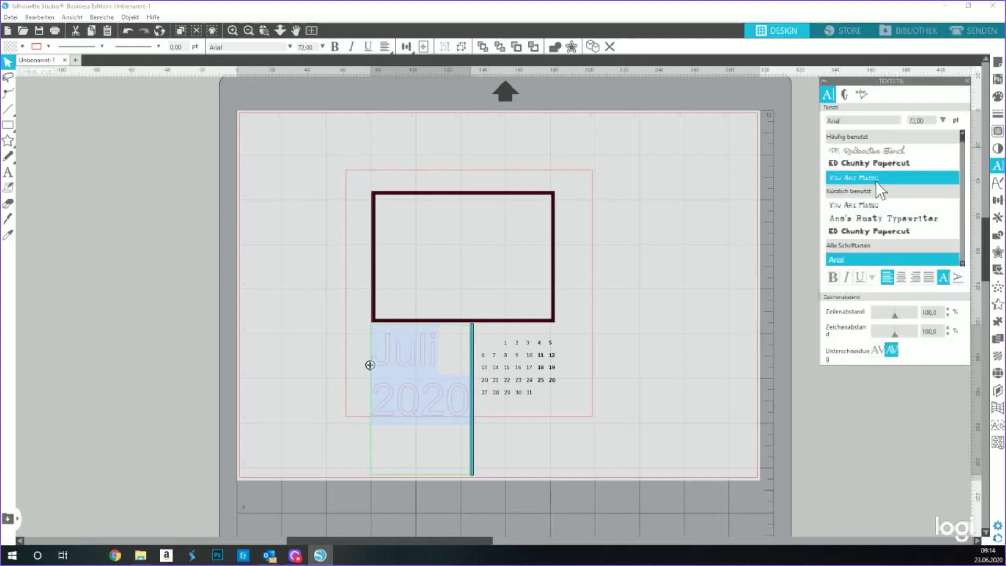
pyautogui.scroll(-3, 881, 163)
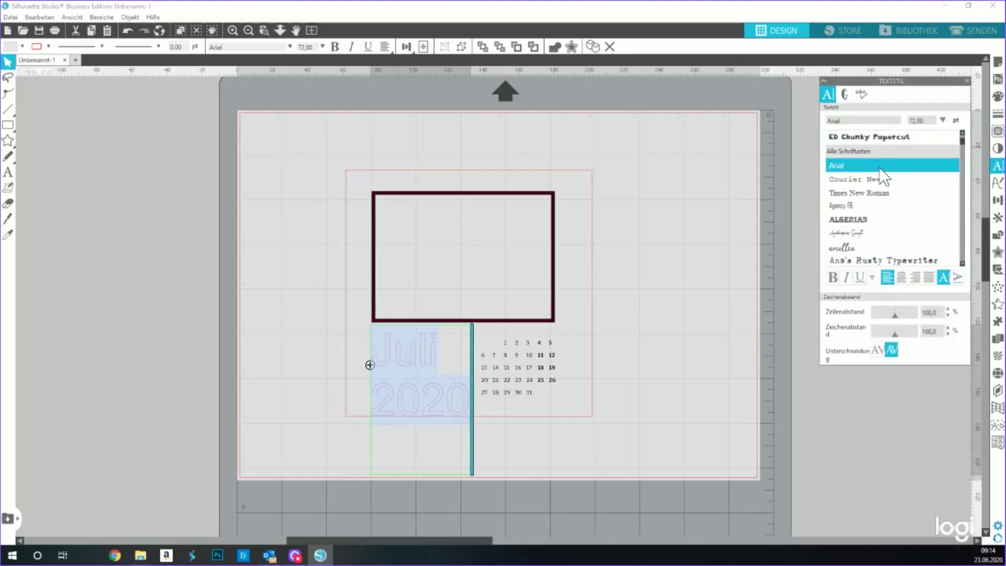
pyautogui.click(830, 120)
pyautogui.write('EvA')
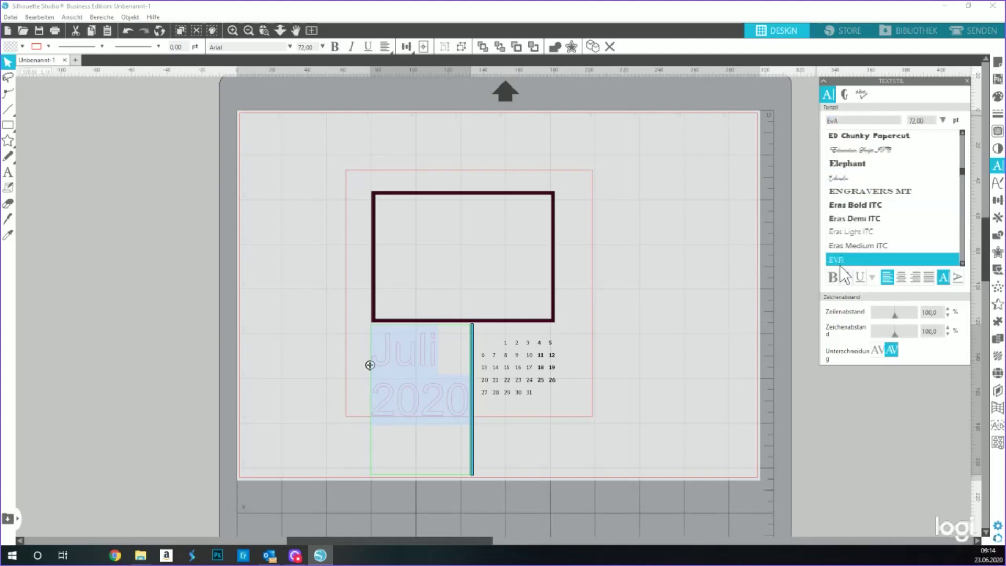
pyautogui.click(838, 259)
pyautogui.scroll(-1, 861, 242)
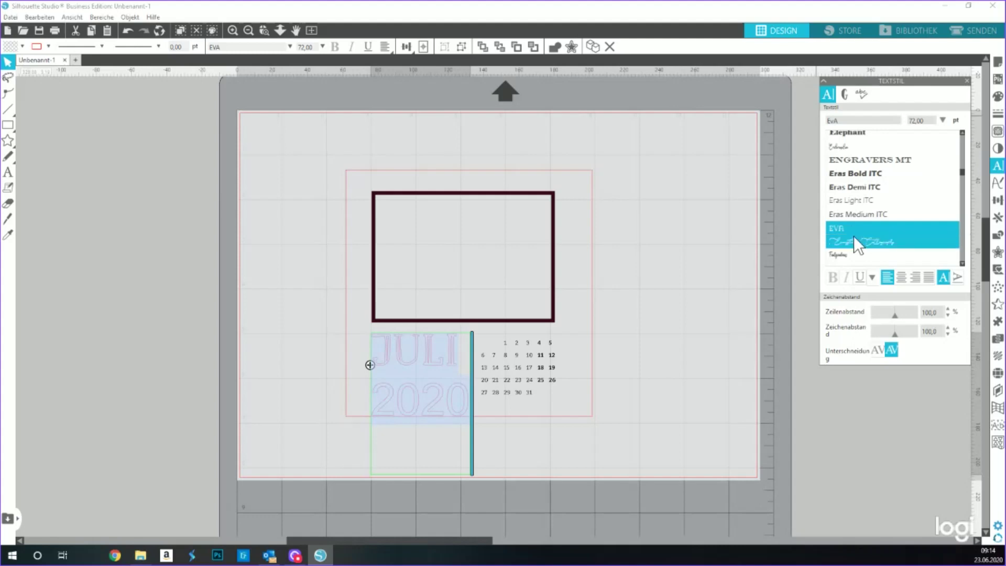
pyautogui.click(856, 239)
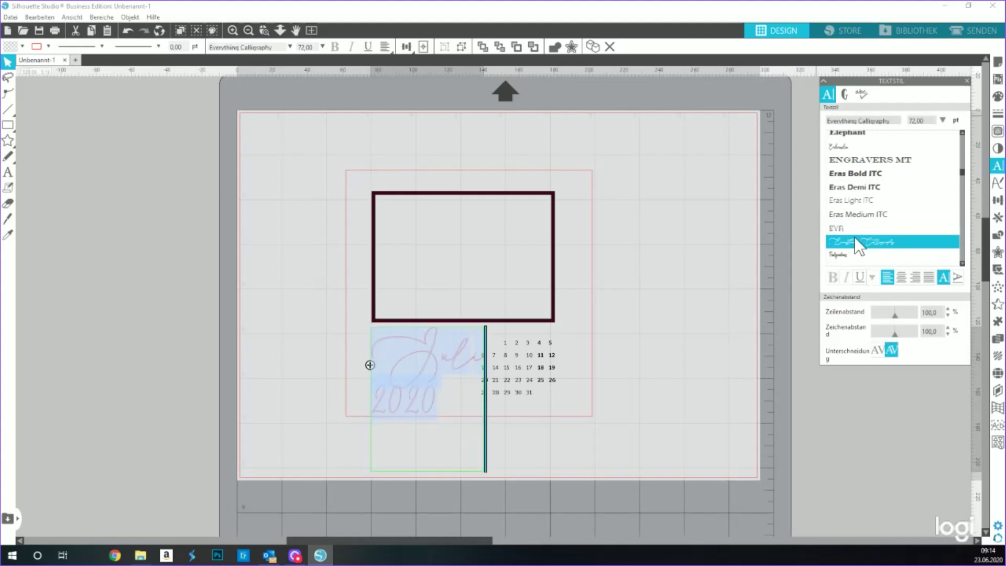
pyautogui.click(657, 338)
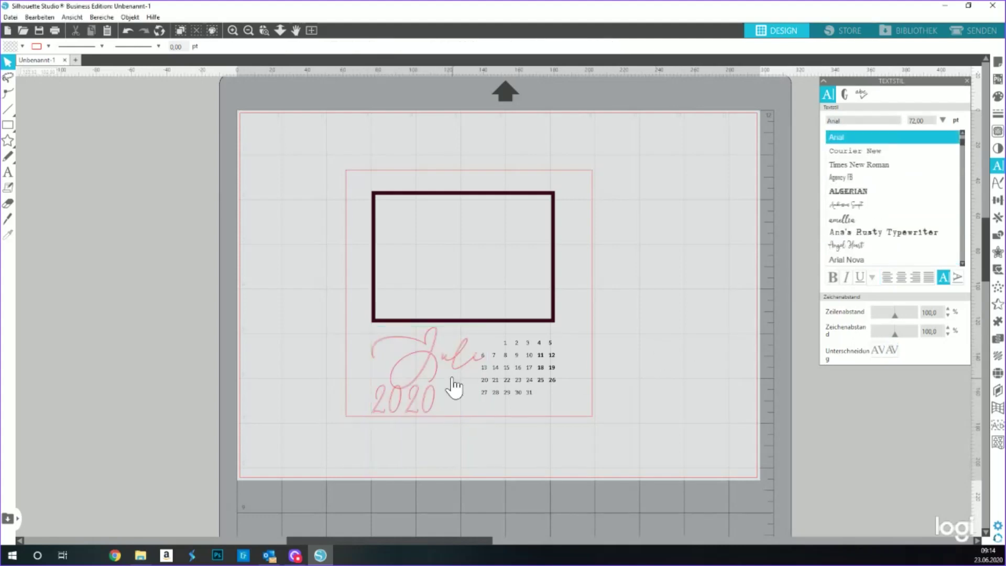
# - Move the "Juli 2020" text off the page, ungroup it, and tuck "2020" beneath the "uli" letters
pyautogui.click(439, 359)
pyautogui.moveTo(439, 359); pyautogui.dragTo(138, 284)
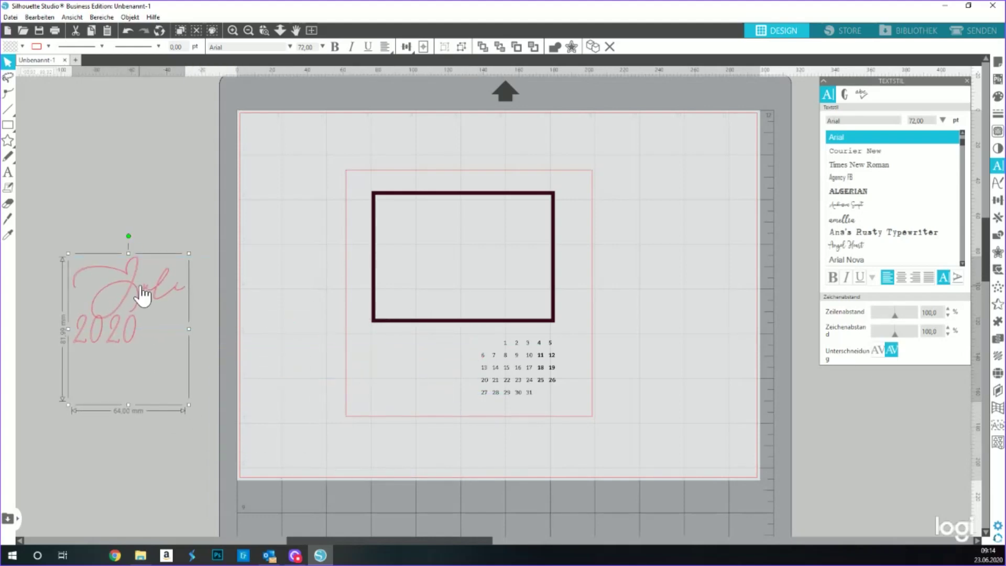
pyautogui.rightClick(141, 287)
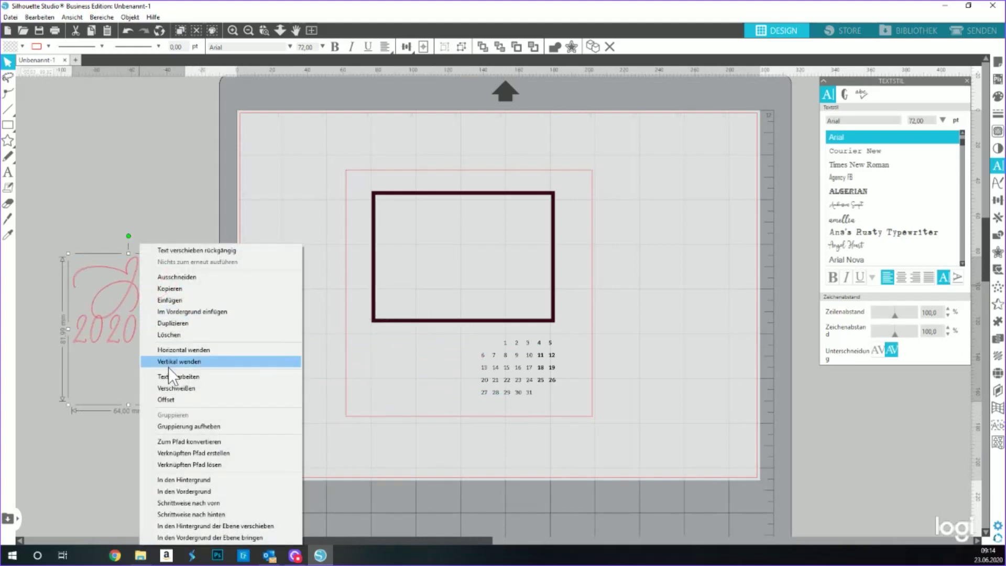
pyautogui.click(184, 424)
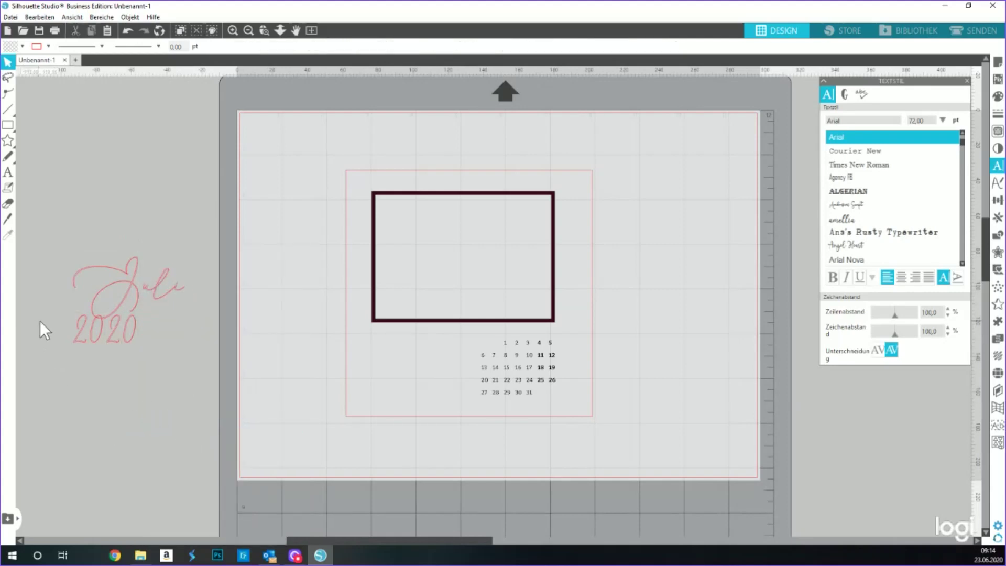
pyautogui.click(125, 330)
pyautogui.moveTo(134, 341); pyautogui.dragTo(183, 328)
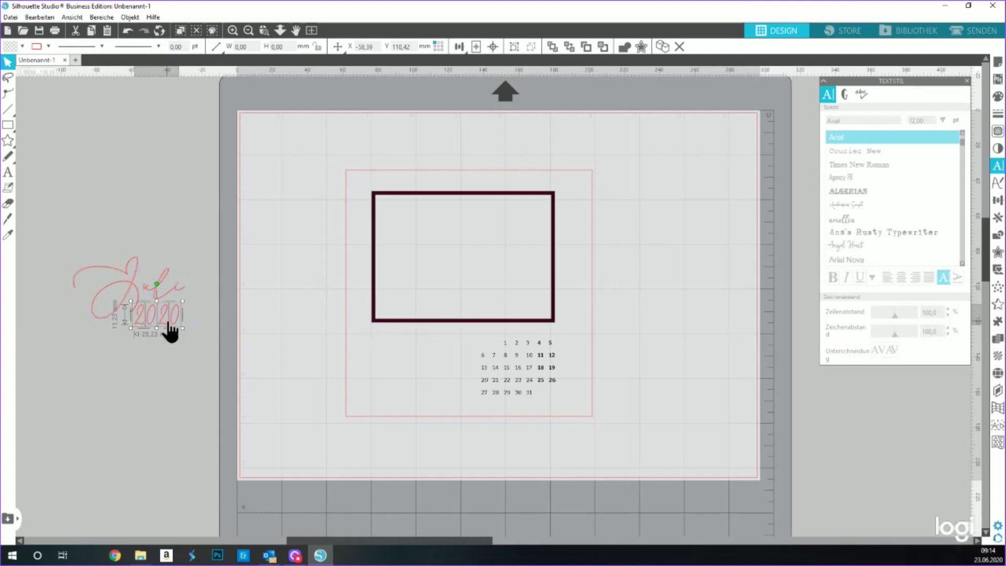
# - Give the "Juli 2020" lettering the frame's dark burgundy as fill and line colour, with a line thickness of 0.75 pt
pyautogui.moveTo(60, 223); pyautogui.dragTo(202, 340)
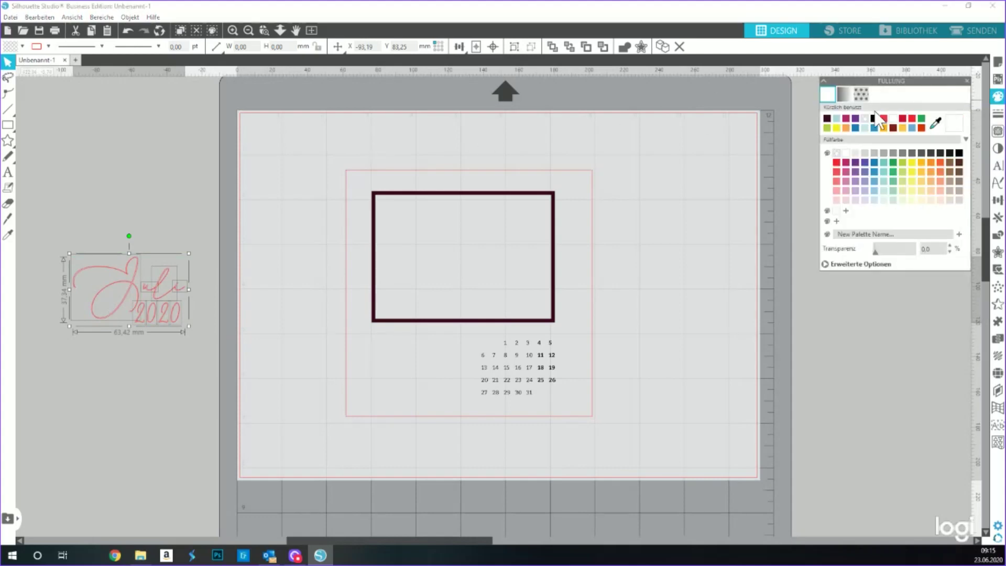
pyautogui.click(828, 119)
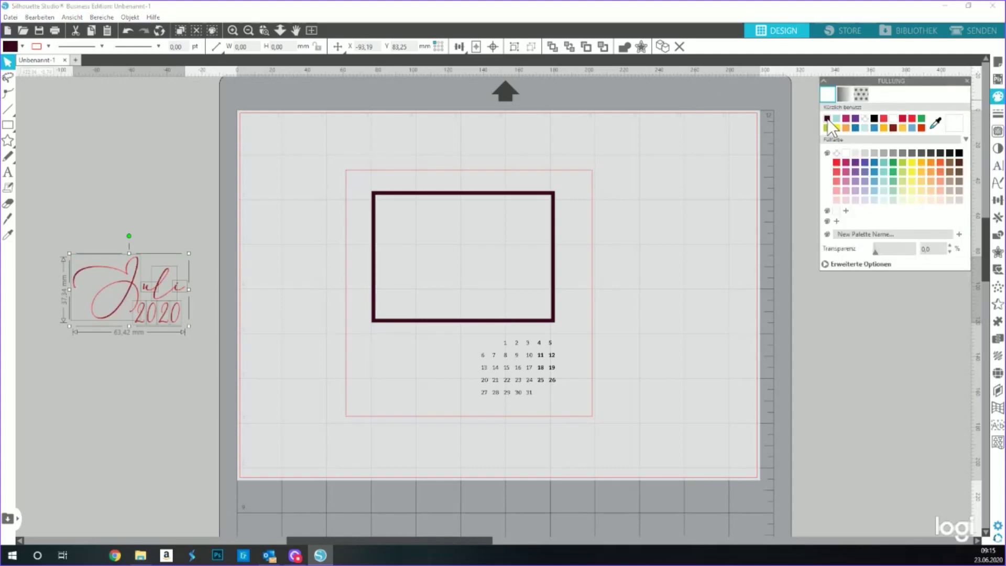
pyautogui.click(998, 113)
pyautogui.click(844, 94)
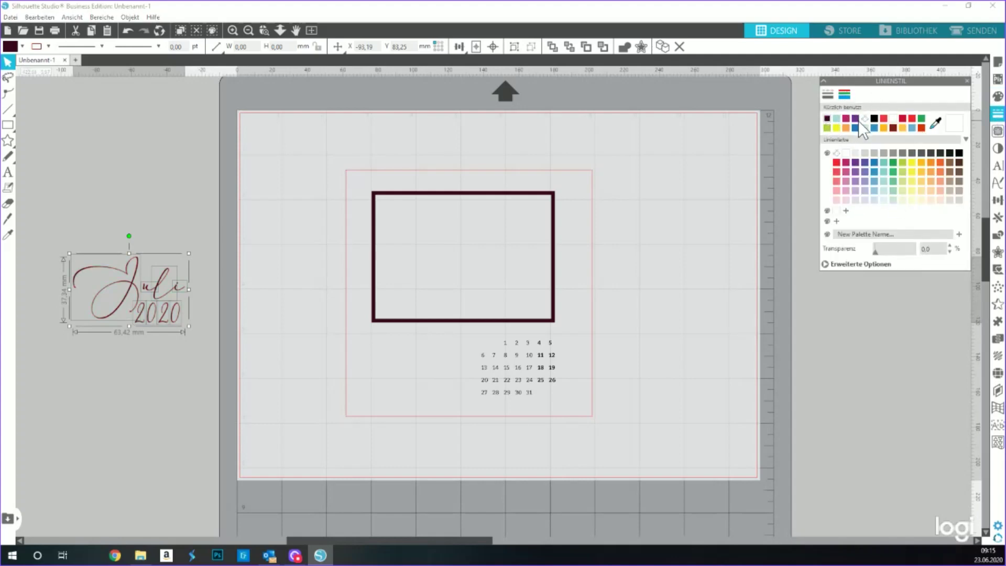
pyautogui.click(833, 96)
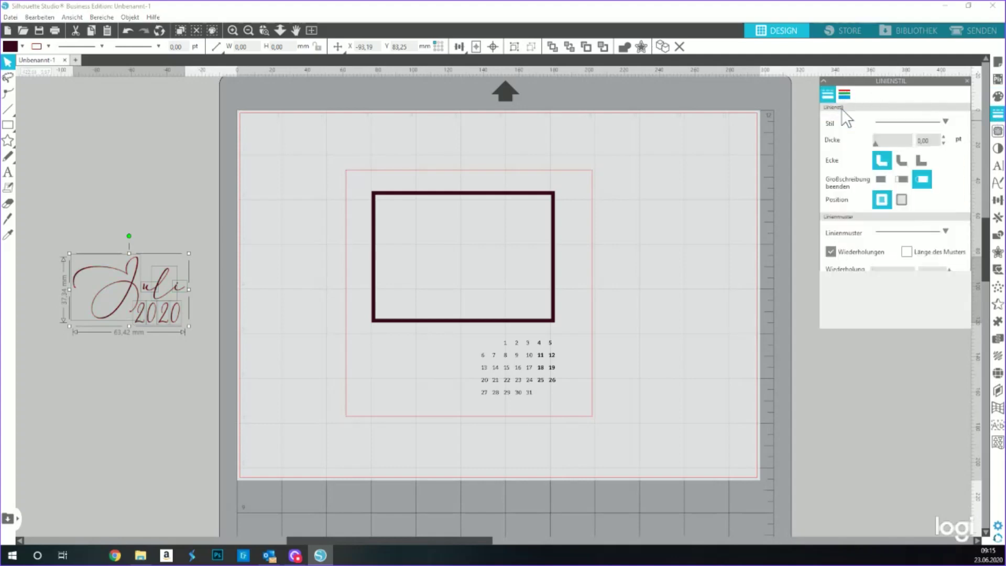
pyautogui.click(943, 137)
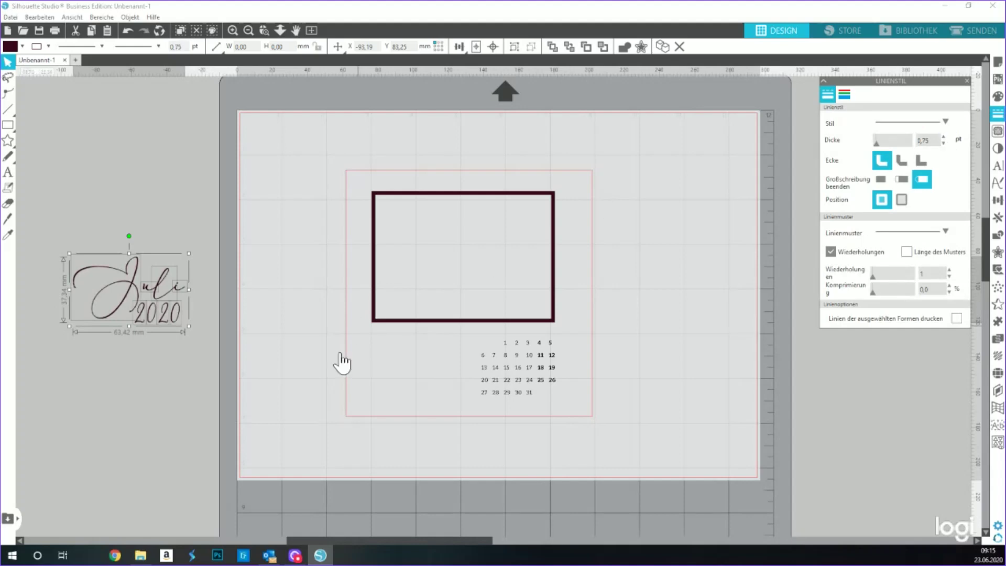
pyautogui.click(121, 392)
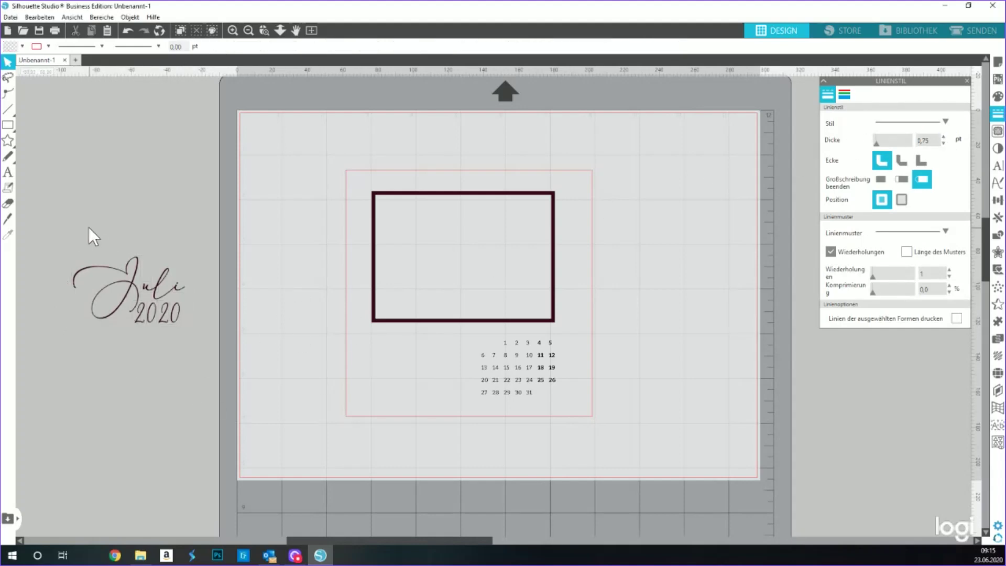
# - Scale the "Juli 2020" lettering to about 47 mm wide and place it beneath the frame beside the date grid
pyautogui.click(998, 166)
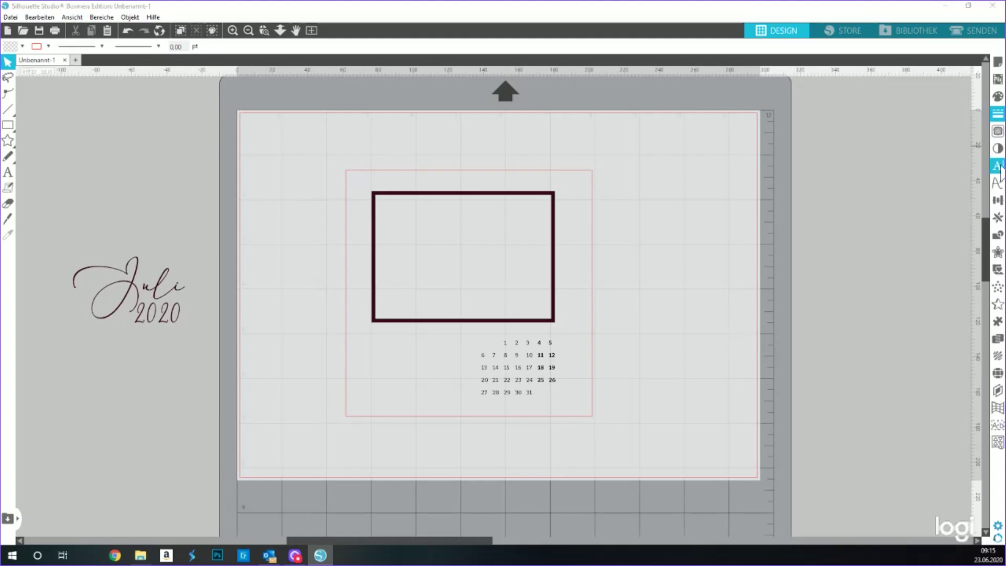
pyautogui.click(848, 206)
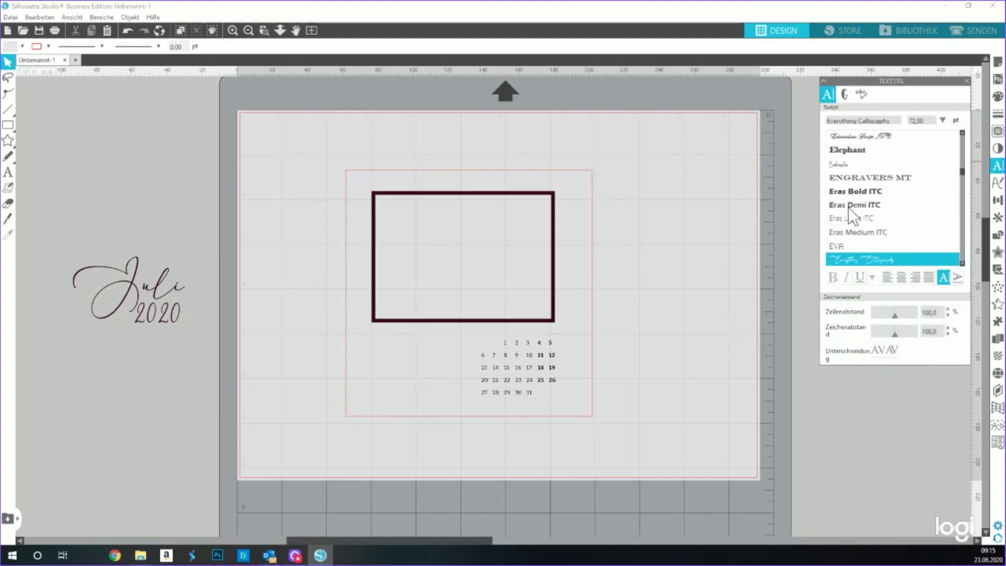
pyautogui.click(166, 314)
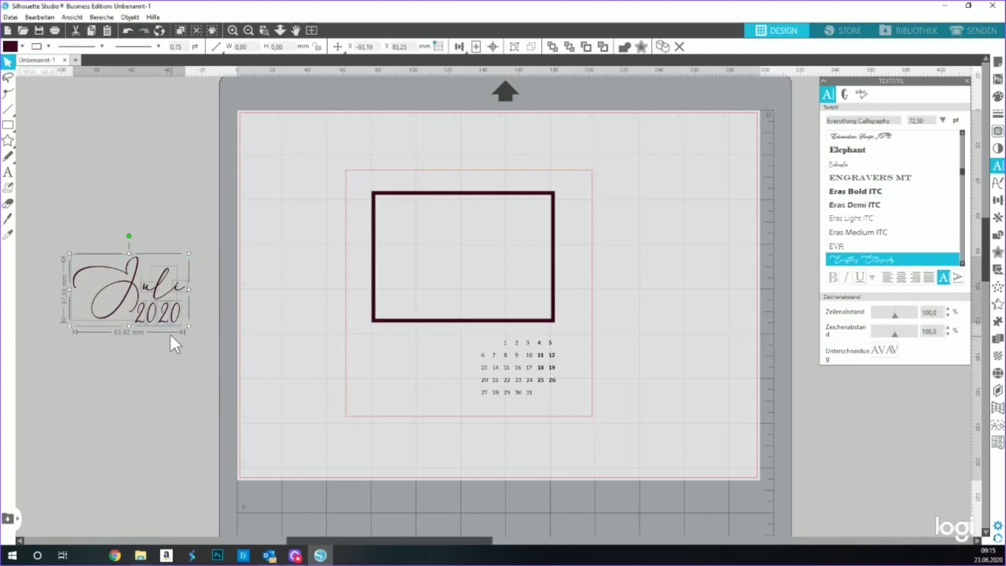
pyautogui.moveTo(158, 304); pyautogui.dragTo(445, 378)
pyautogui.click(463, 442)
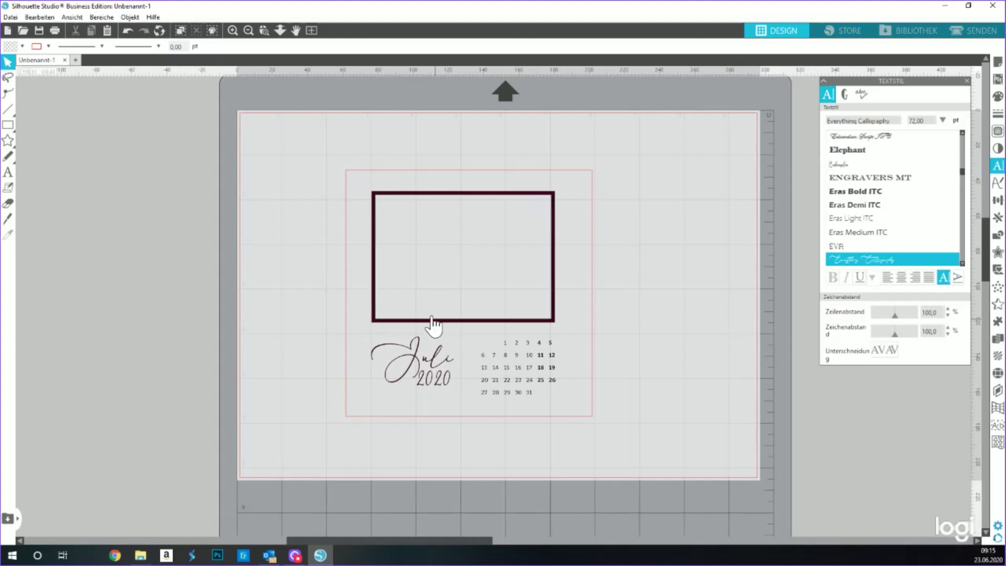
# - Move the outer square off the design and group the frame, lettering and date grid
pyautogui.moveTo(593, 299); pyautogui.dragTo(590, 291)
pyautogui.click(621, 320)
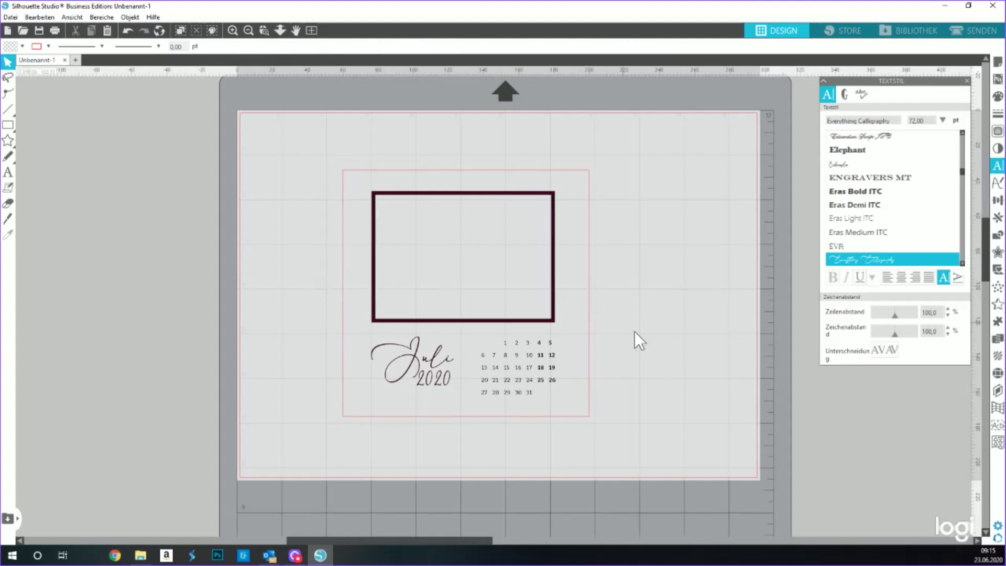
pyautogui.moveTo(589, 342); pyautogui.dragTo(255, 323)
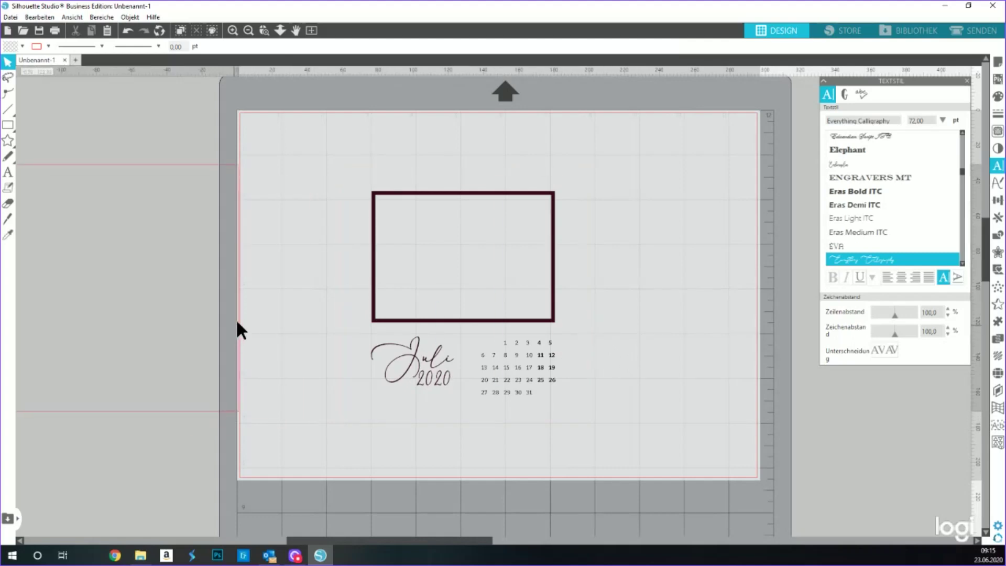
pyautogui.moveTo(338, 150); pyautogui.dragTo(579, 441)
pyautogui.rightClick(526, 384)
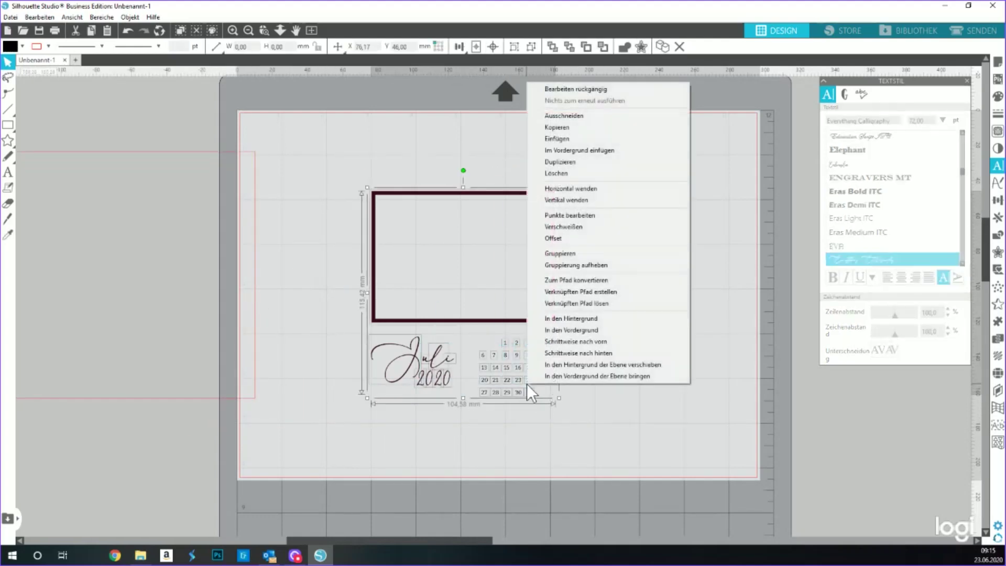
pyautogui.click(558, 254)
# - Move the square back around the grouped design and align the centres of both
pyautogui.moveTo(259, 338); pyautogui.dragTo(586, 361)
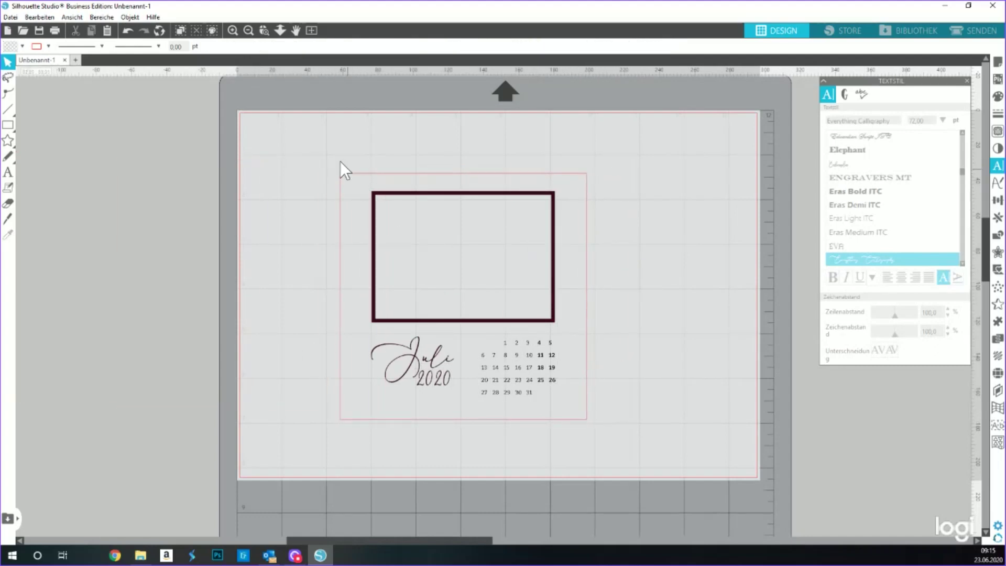
pyautogui.moveTo(348, 175); pyautogui.dragTo(559, 416)
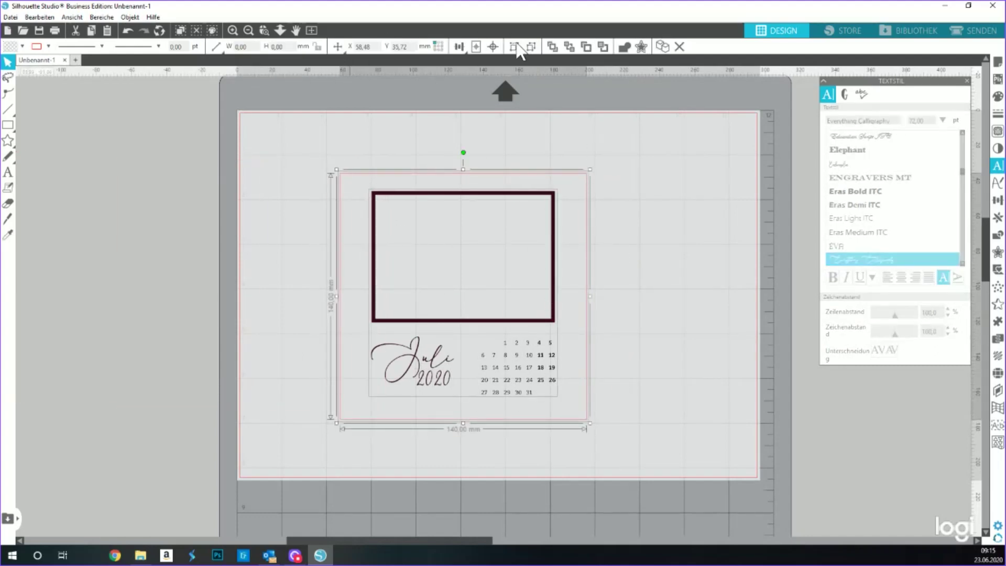
pyautogui.click(493, 46)
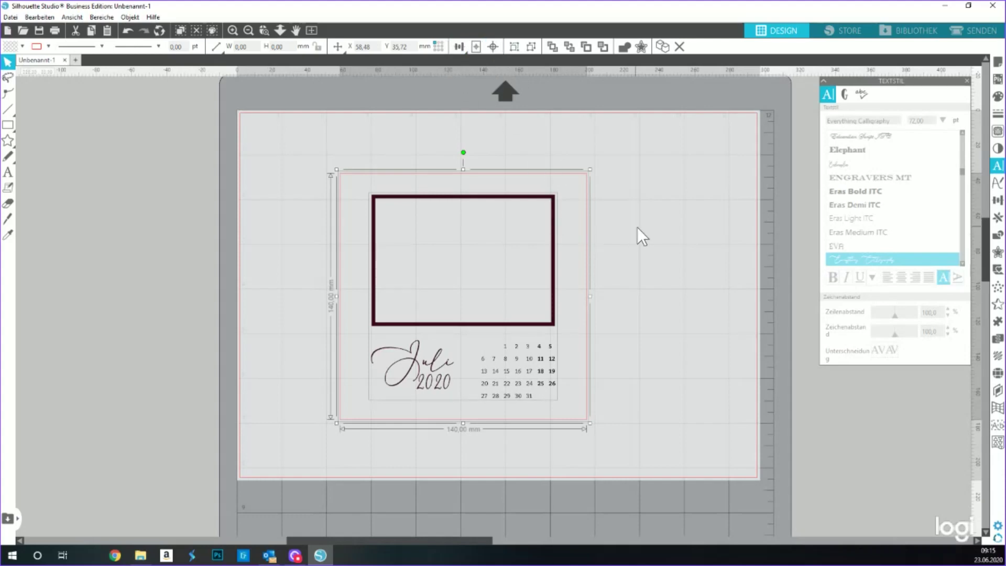
pyautogui.click(639, 302)
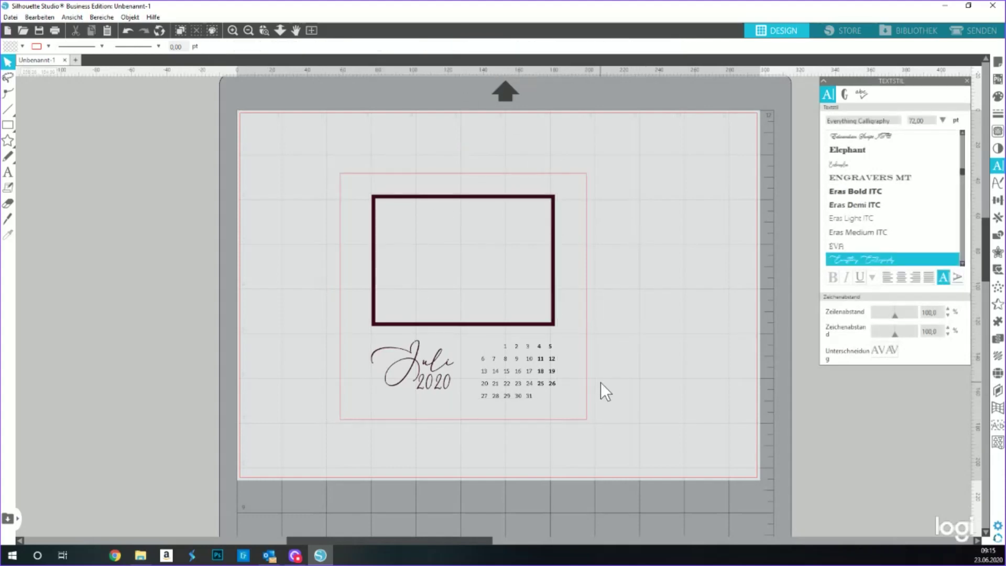
# - Ungroup the design and shift the "Juli 2020" lettering slightly left and down
pyautogui.click(410, 359)
pyautogui.rightClick(410, 359)
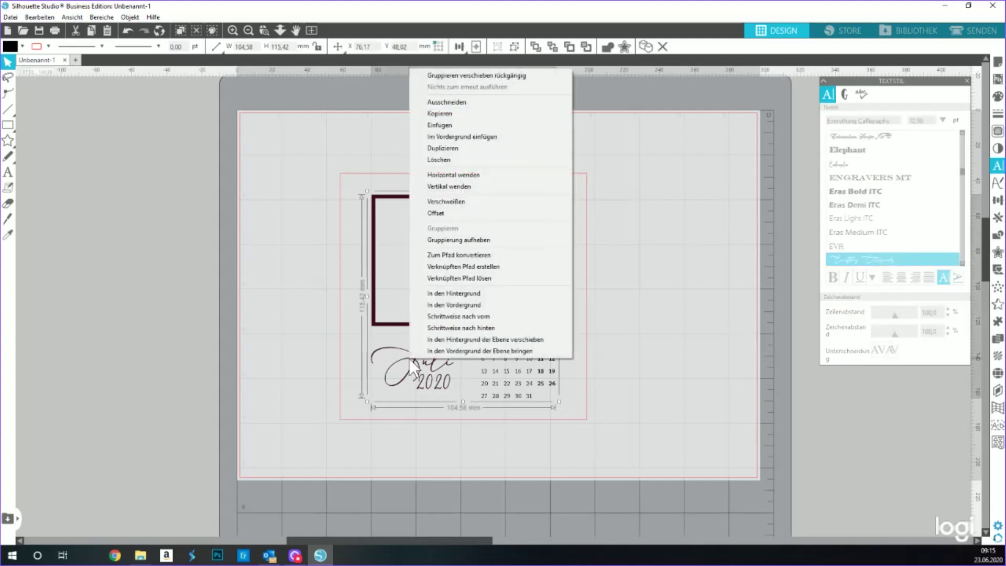
pyautogui.click(462, 239)
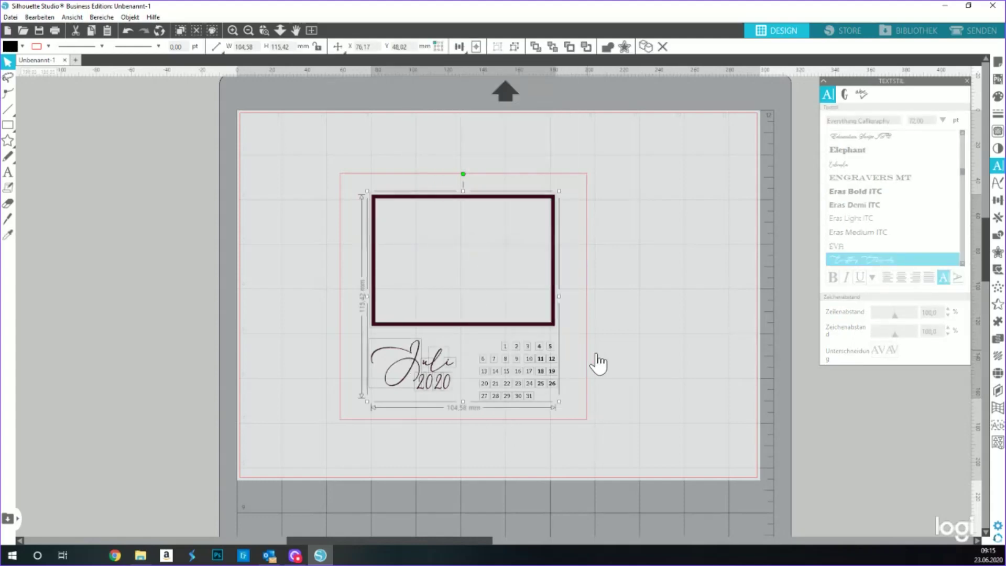
pyautogui.moveTo(373, 337); pyautogui.dragTo(439, 396)
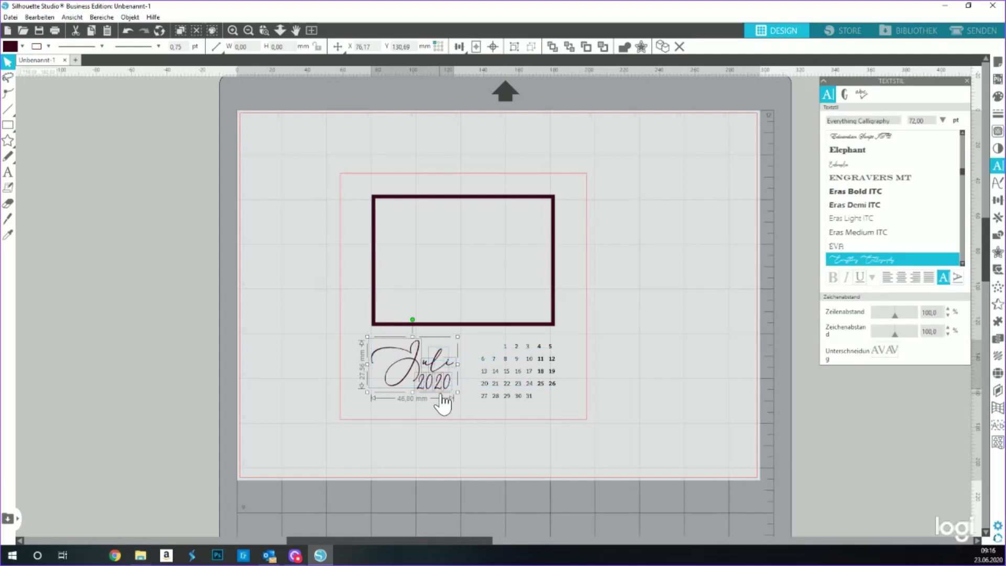
pyautogui.click(445, 393)
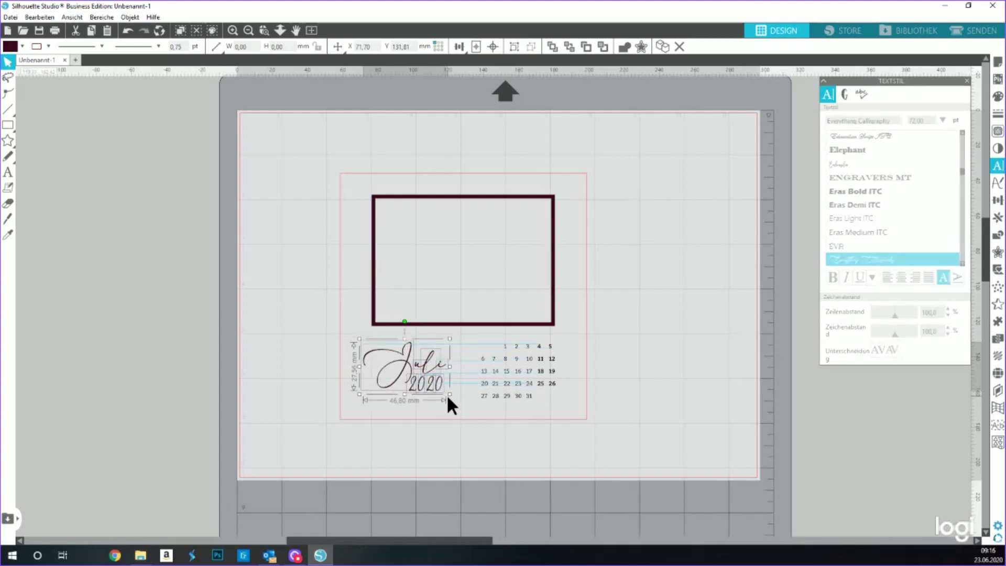
pyautogui.click(652, 335)
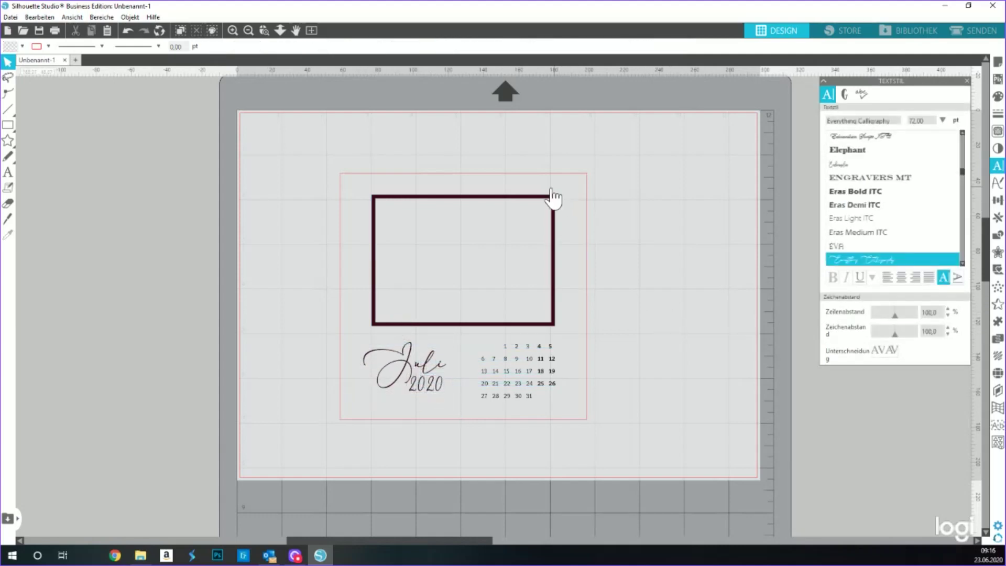
# - Nudge the outer square slightly upward around the design and deselect it
pyautogui.click(502, 174)
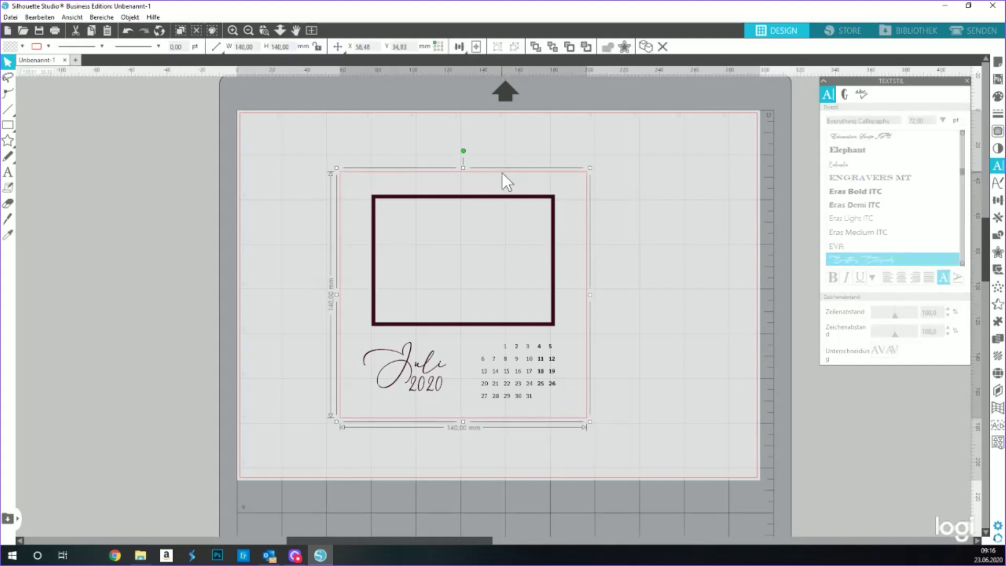
pyautogui.click(581, 220)
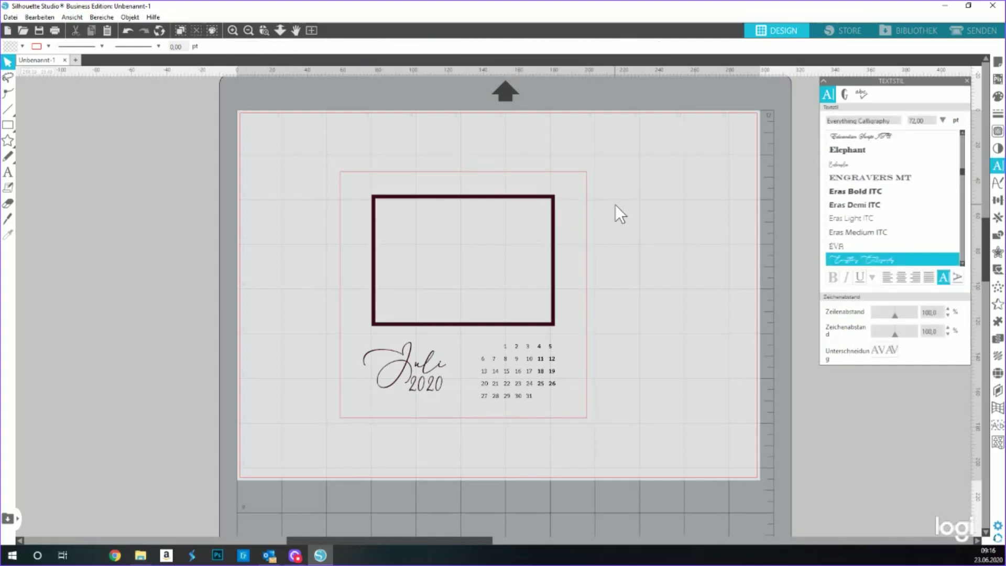
# - Set the line colour of the outer 140 mm square to a very light grey
pyautogui.click(586, 181)
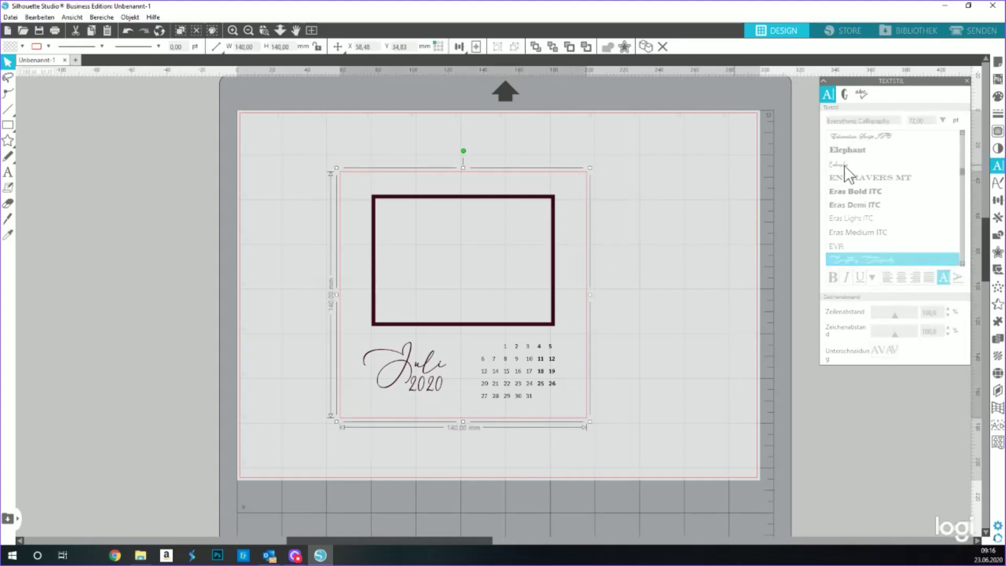
pyautogui.click(999, 114)
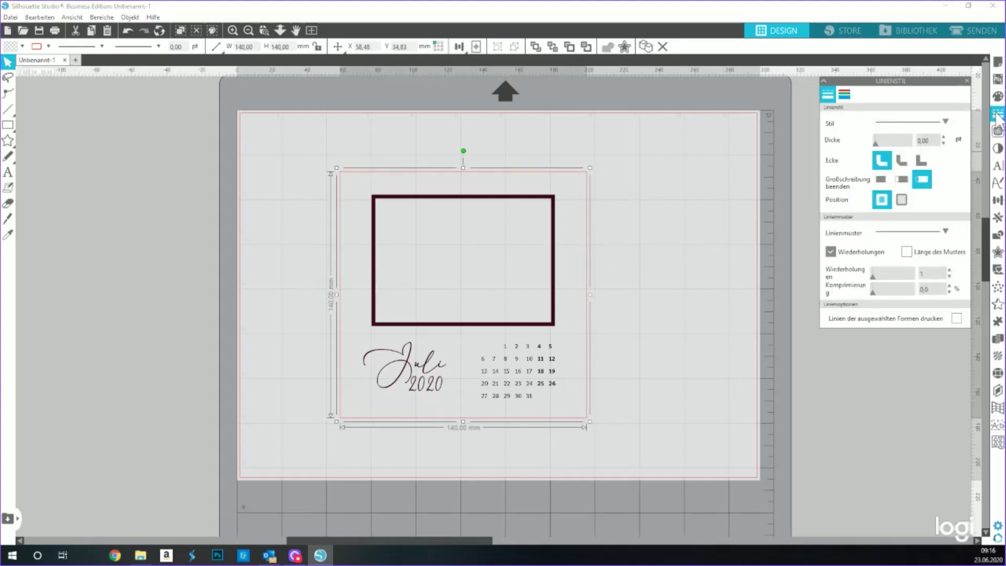
pyautogui.click(844, 95)
pyautogui.click(860, 152)
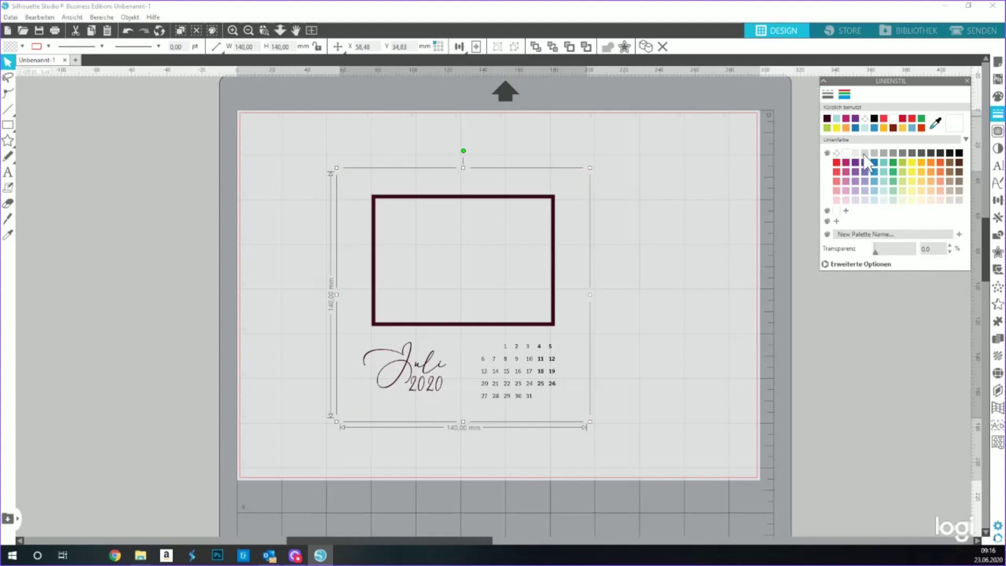
# - Set the outer square's line thickness to 0.50 pt and leave it deselected
pyautogui.click(828, 95)
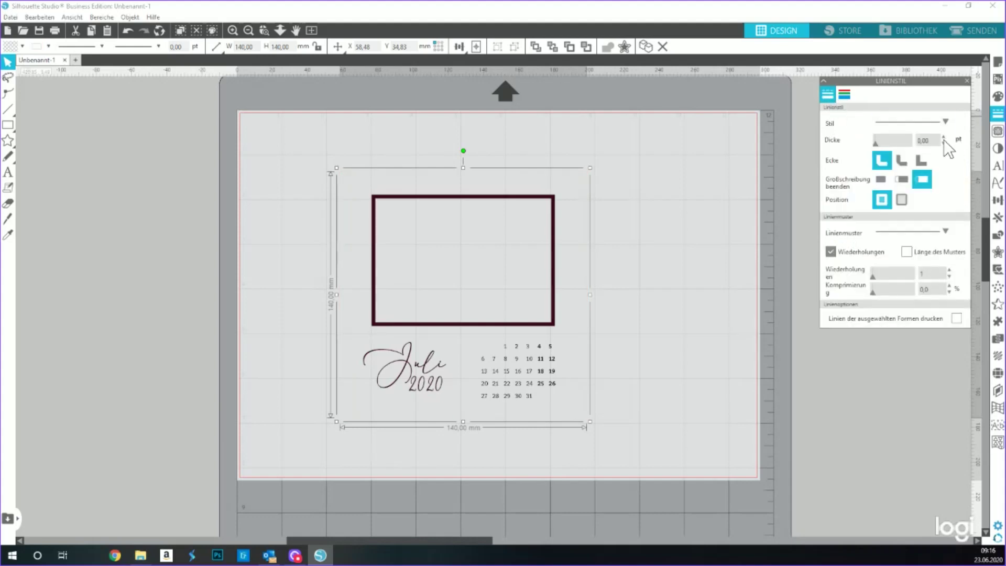
pyautogui.click(790, 193)
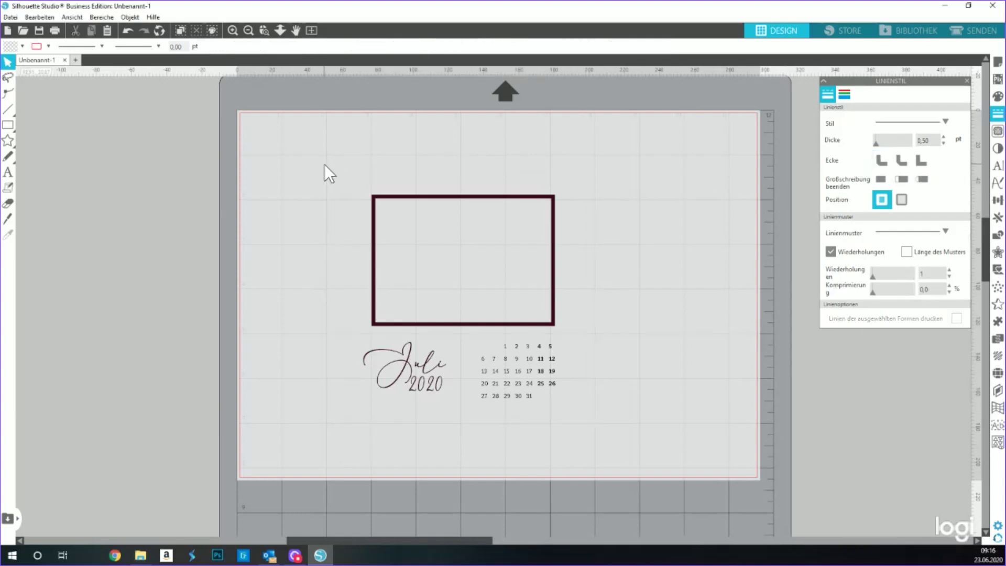
pyautogui.click(347, 183)
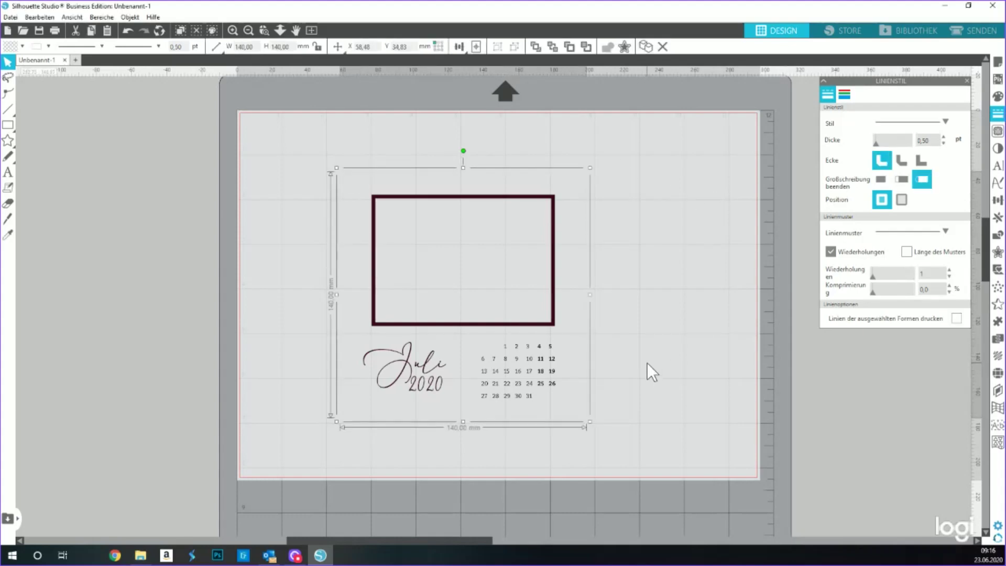
pyautogui.click(652, 329)
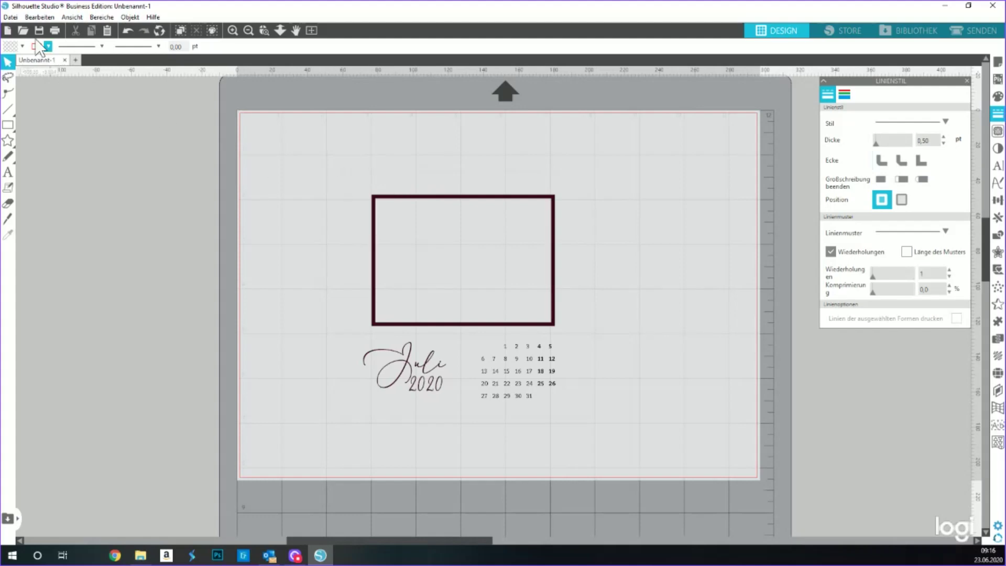
# - Open the print preview of the calendar page
pyautogui.click(12, 17)
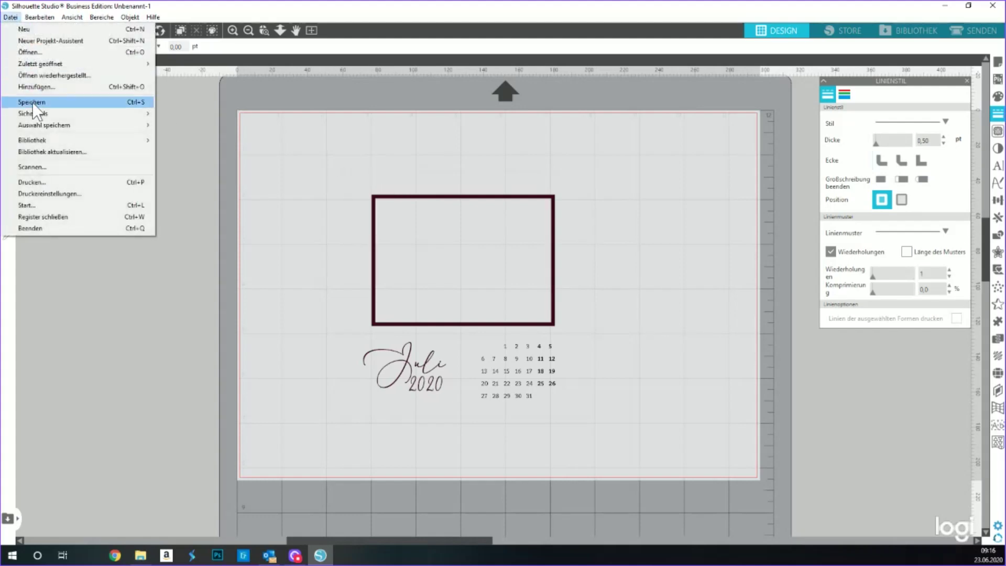
pyautogui.click(47, 181)
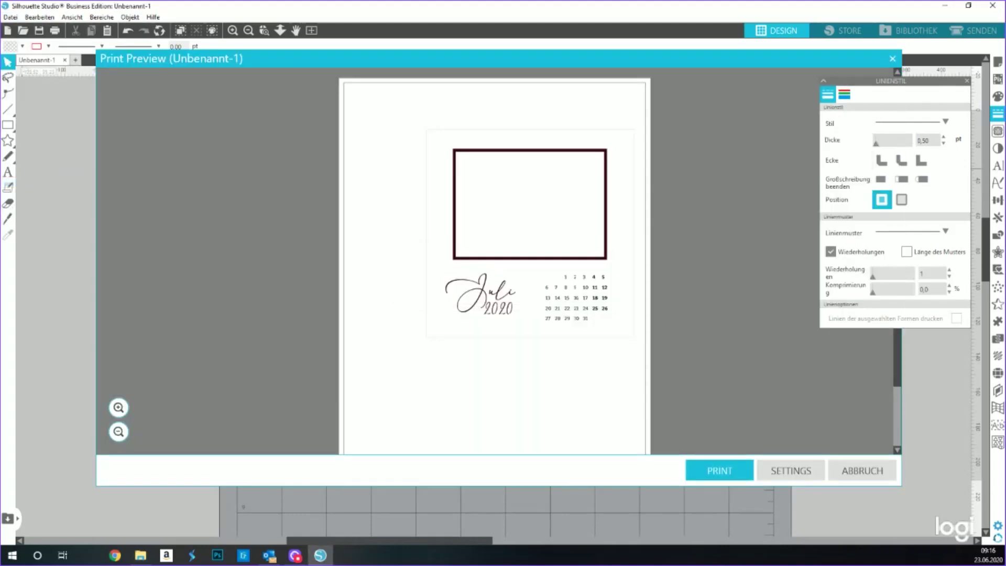